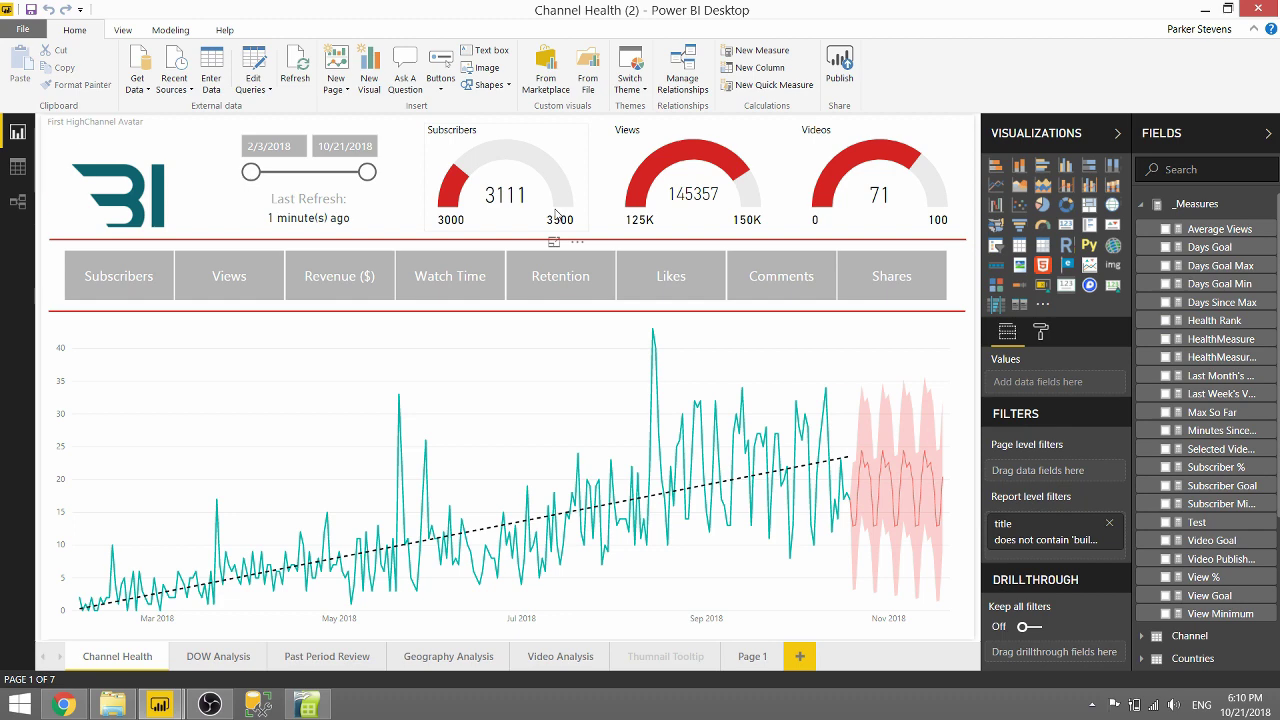
# Step: In Subscribers.csv, change cell A2 from 800 to 1200, then go back to the Untitled Power BI report
pyautogui.click(159, 705)
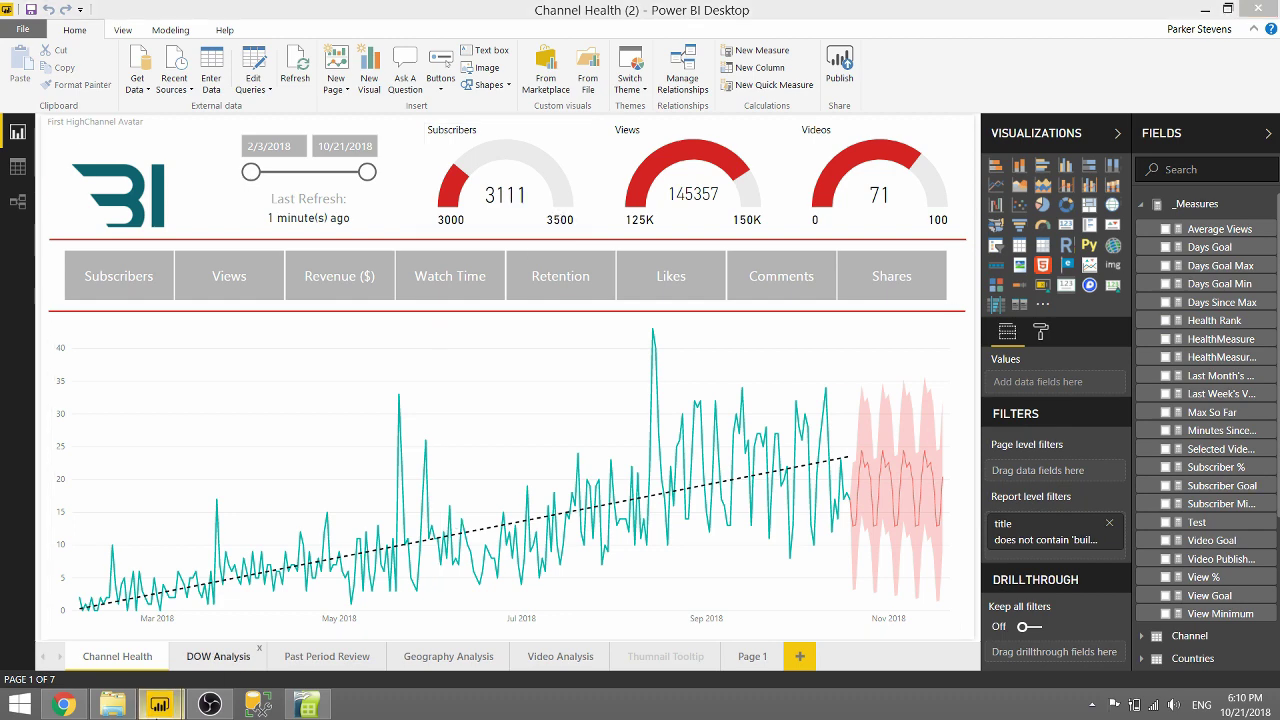
pyautogui.click(124, 639)
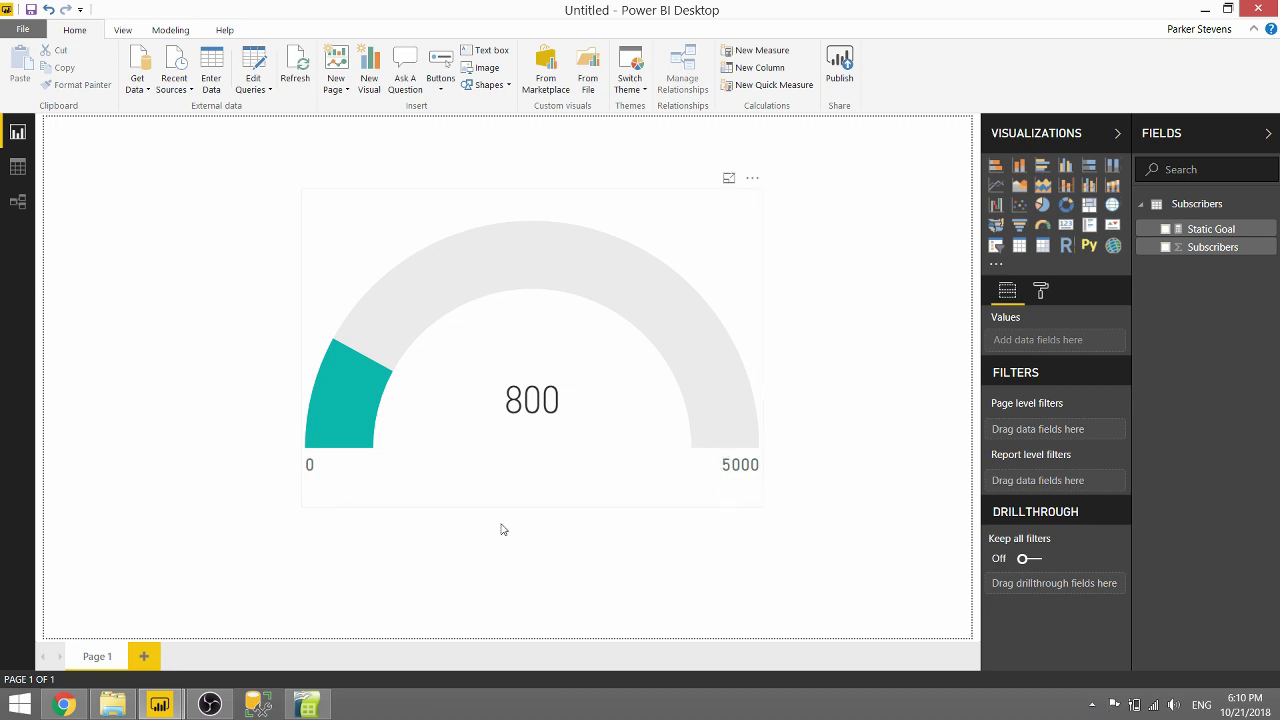
pyautogui.moveTo(297, 710)
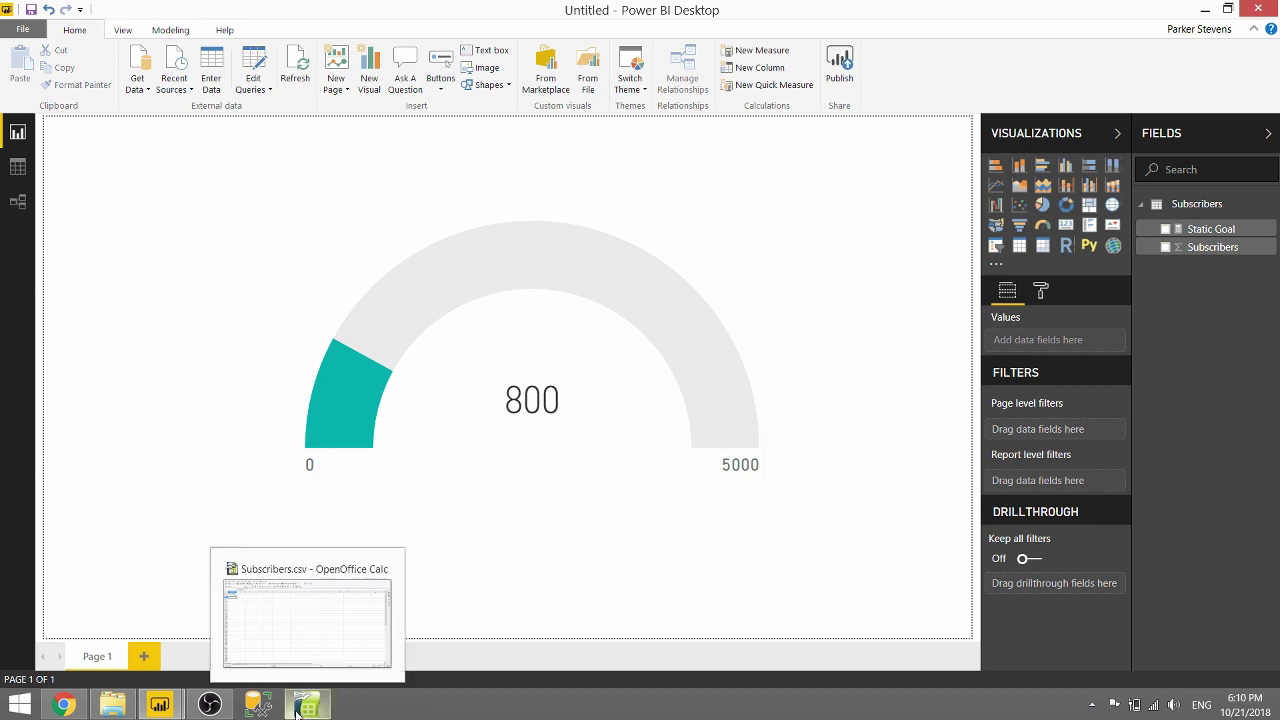
pyautogui.click(297, 712)
pyautogui.click(76, 139)
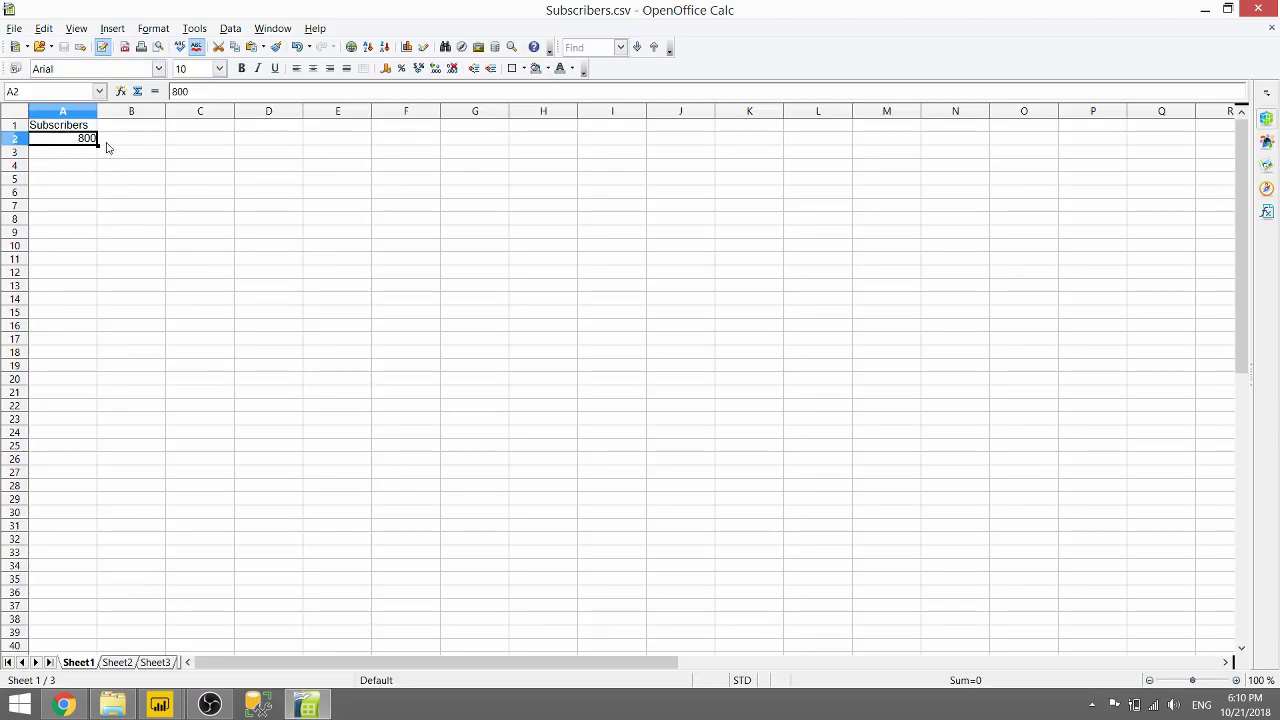
pyautogui.write('1200')
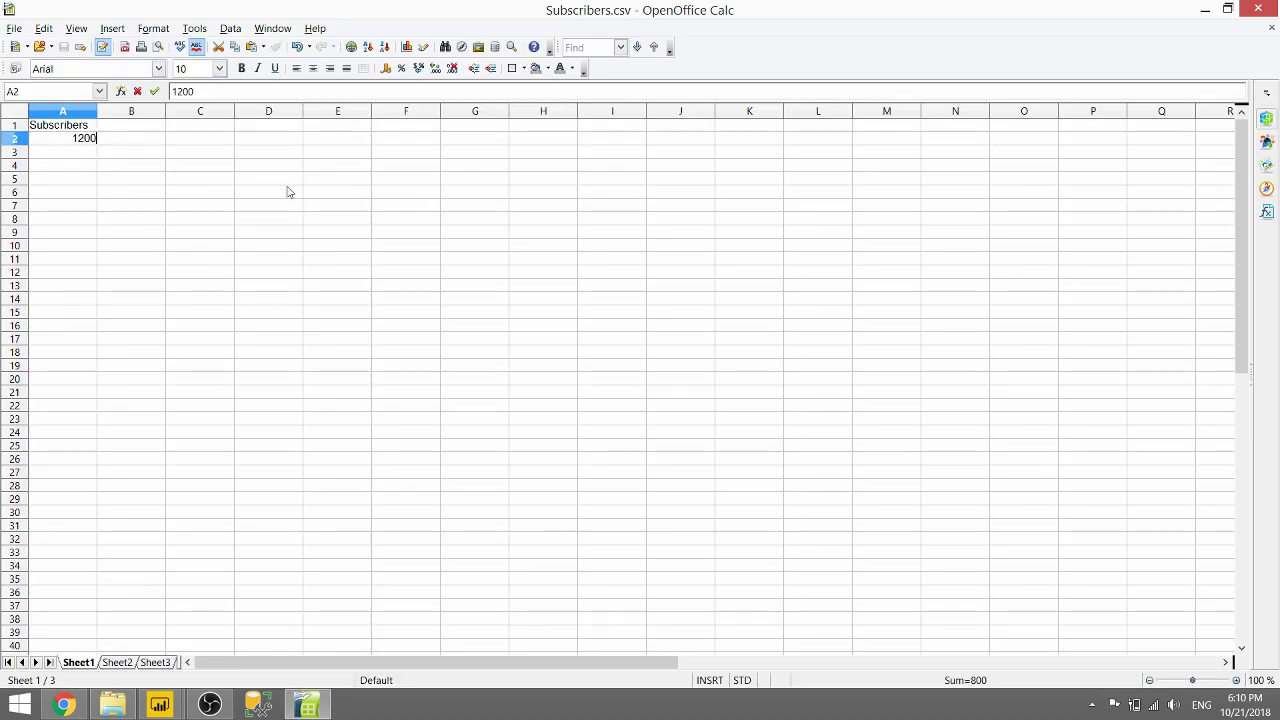
pyautogui.press('Return')
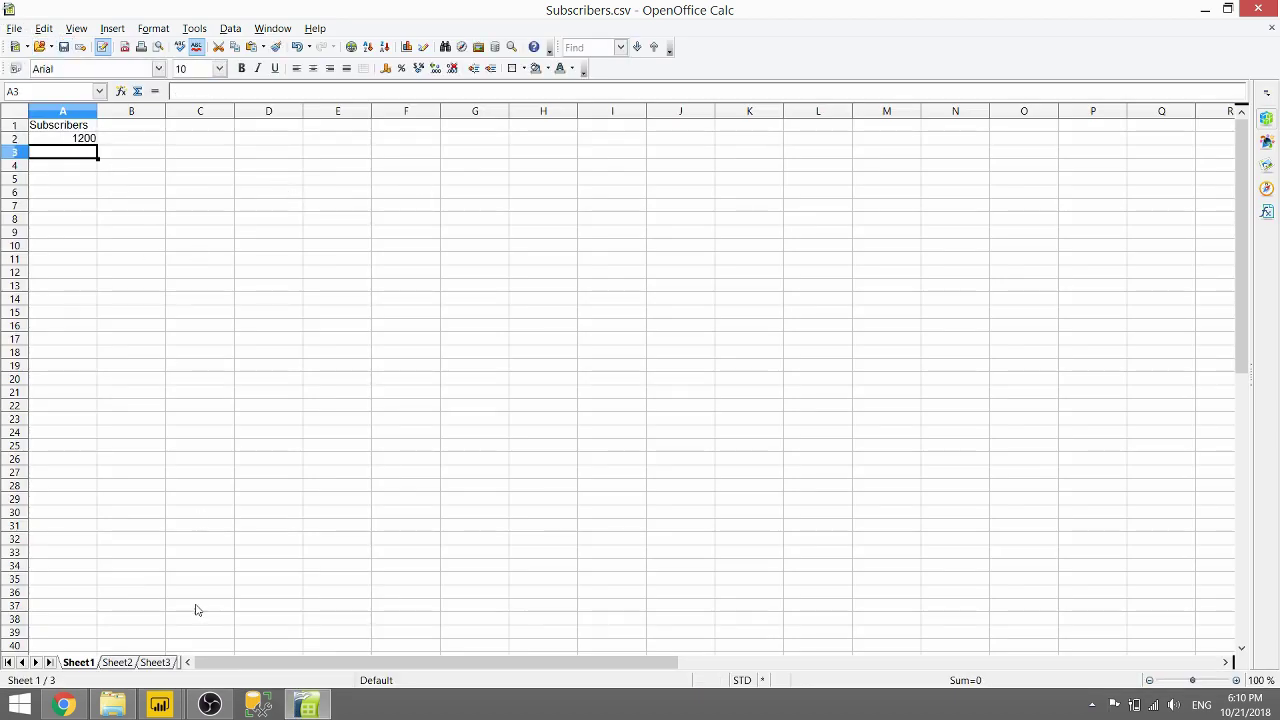
pyautogui.moveTo(162, 706)
pyautogui.click(100, 615)
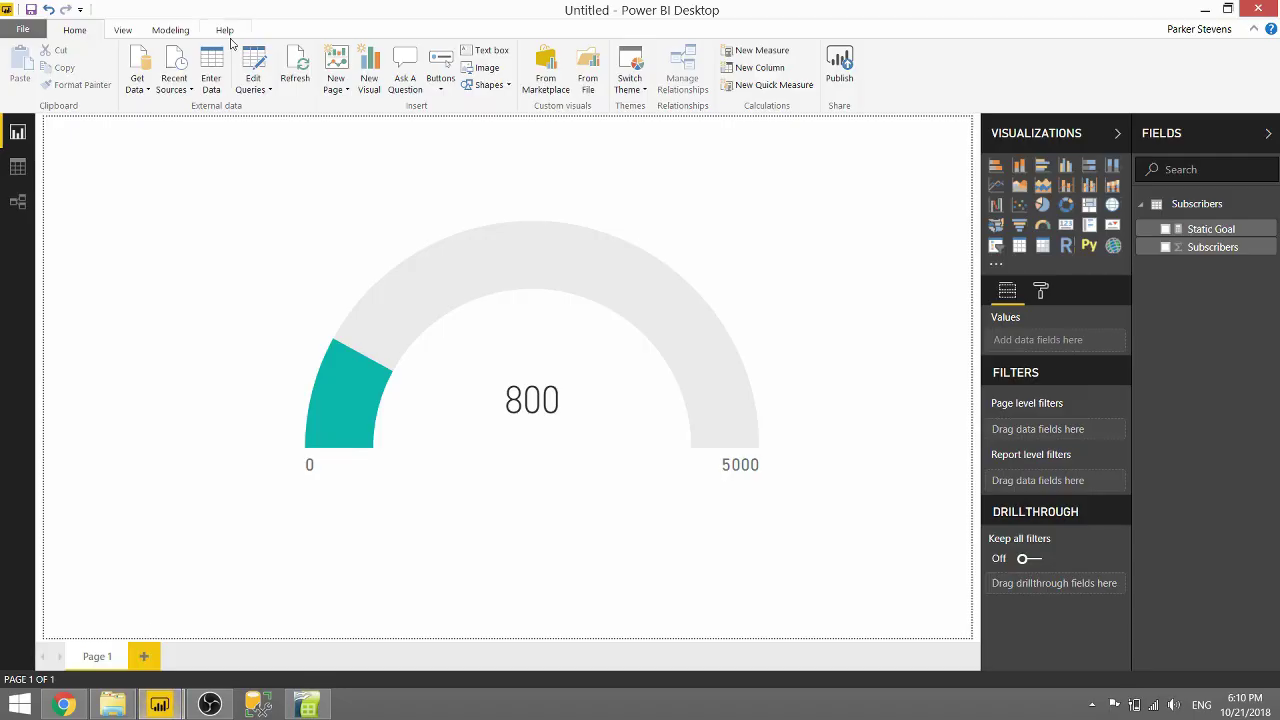
# Step: Refresh so the gauge reads 1200, then review the Static Goal measure and the gauge's fields
pyautogui.click(296, 66)
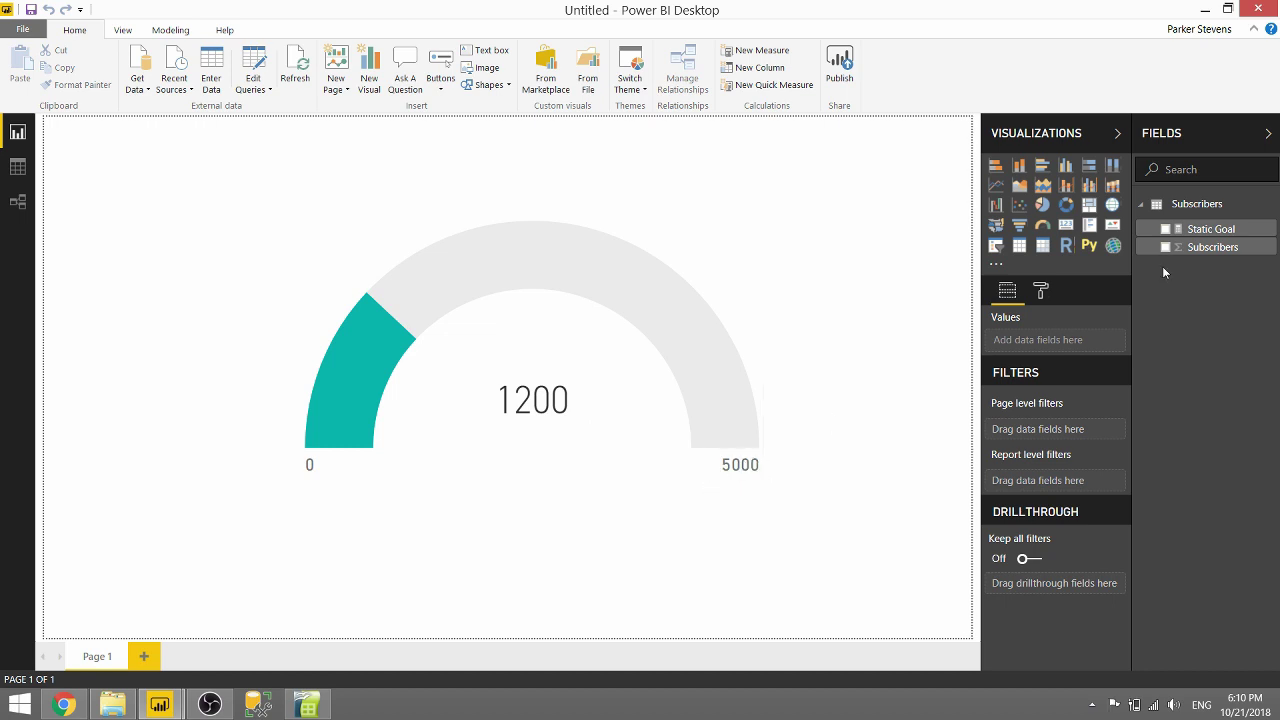
pyautogui.click(1212, 230)
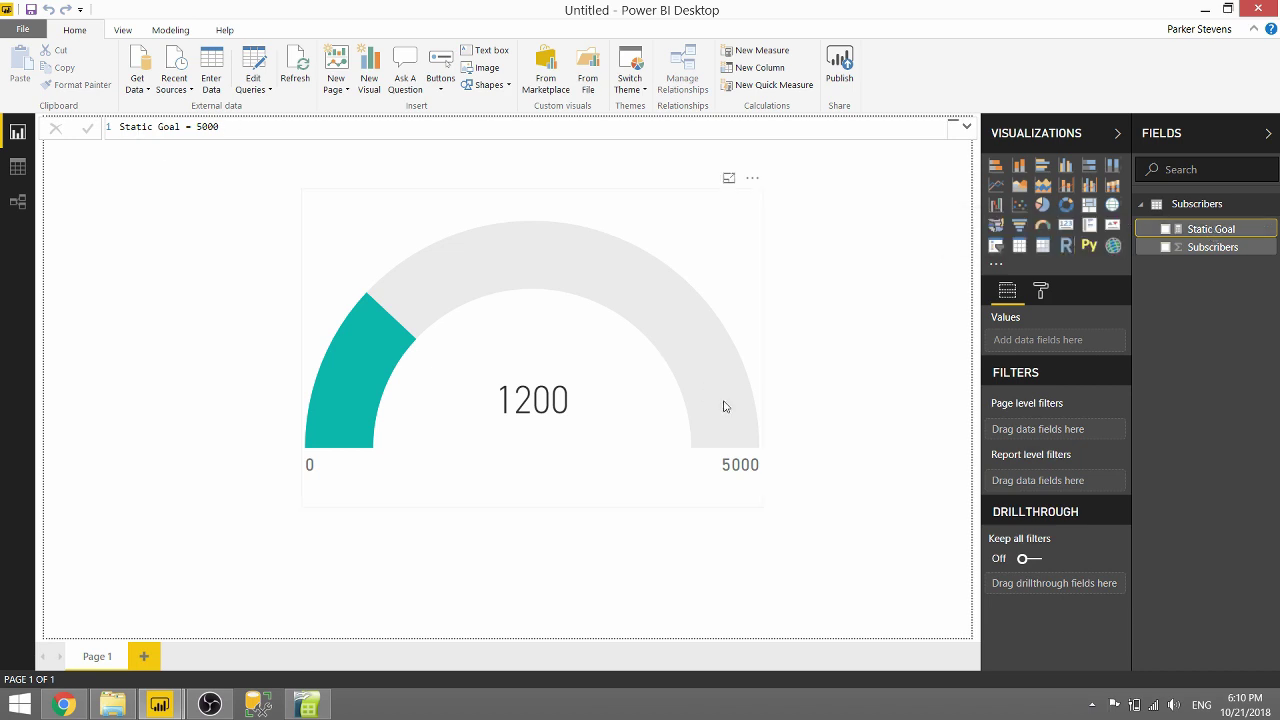
pyautogui.click(688, 285)
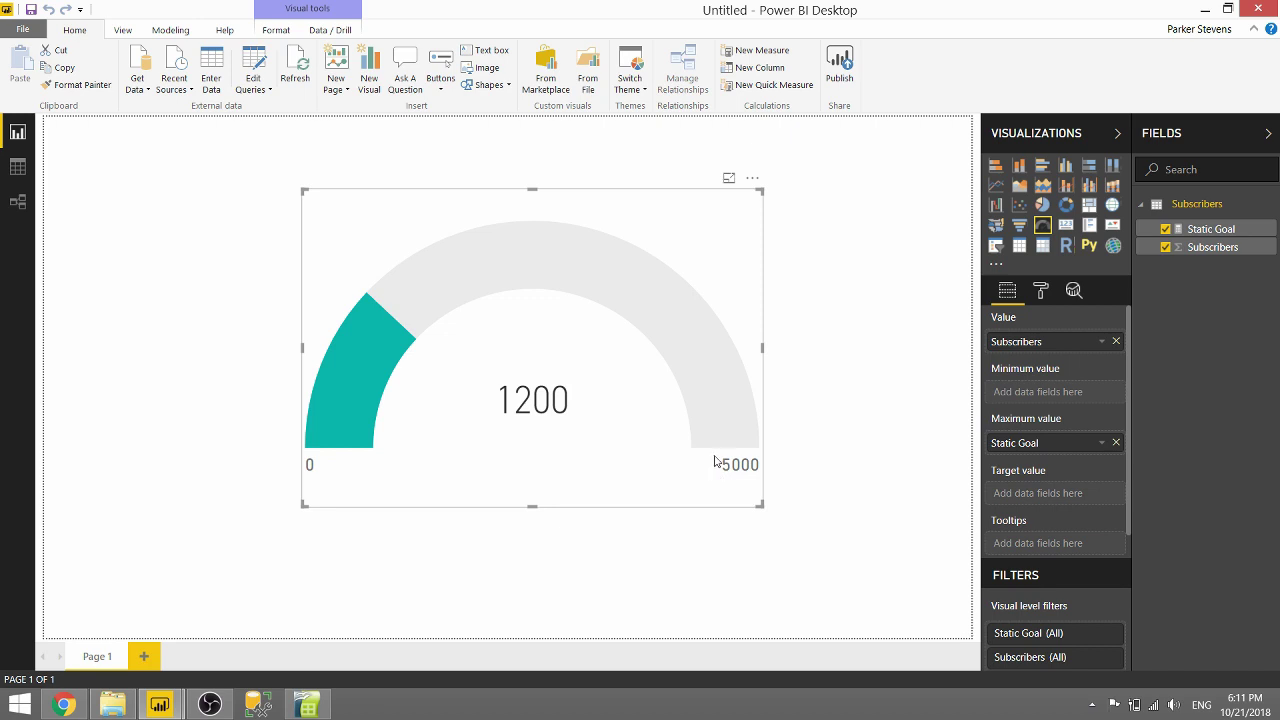
# Step: Create an entered-data table named Goals with columns SubMinimum and SubGoal
pyautogui.click(212, 64)
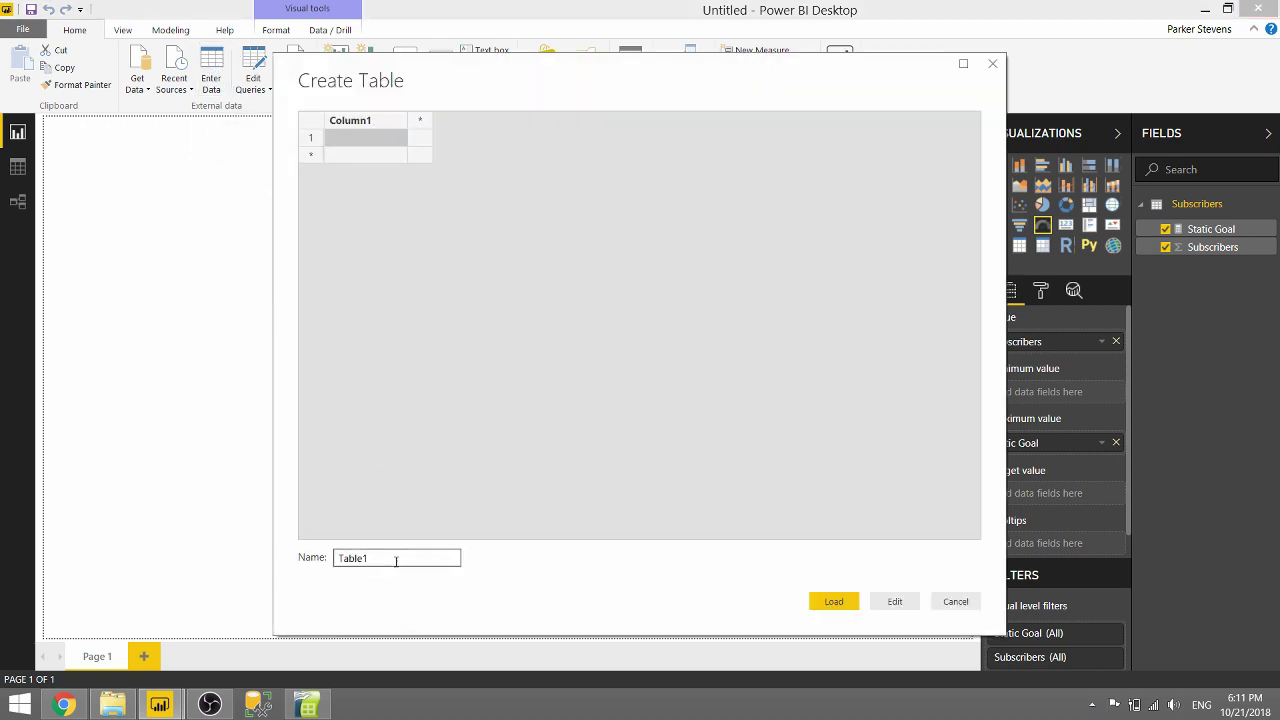
pyautogui.moveTo(394, 557); pyautogui.dragTo(229, 545)
pyautogui.write('Goals')
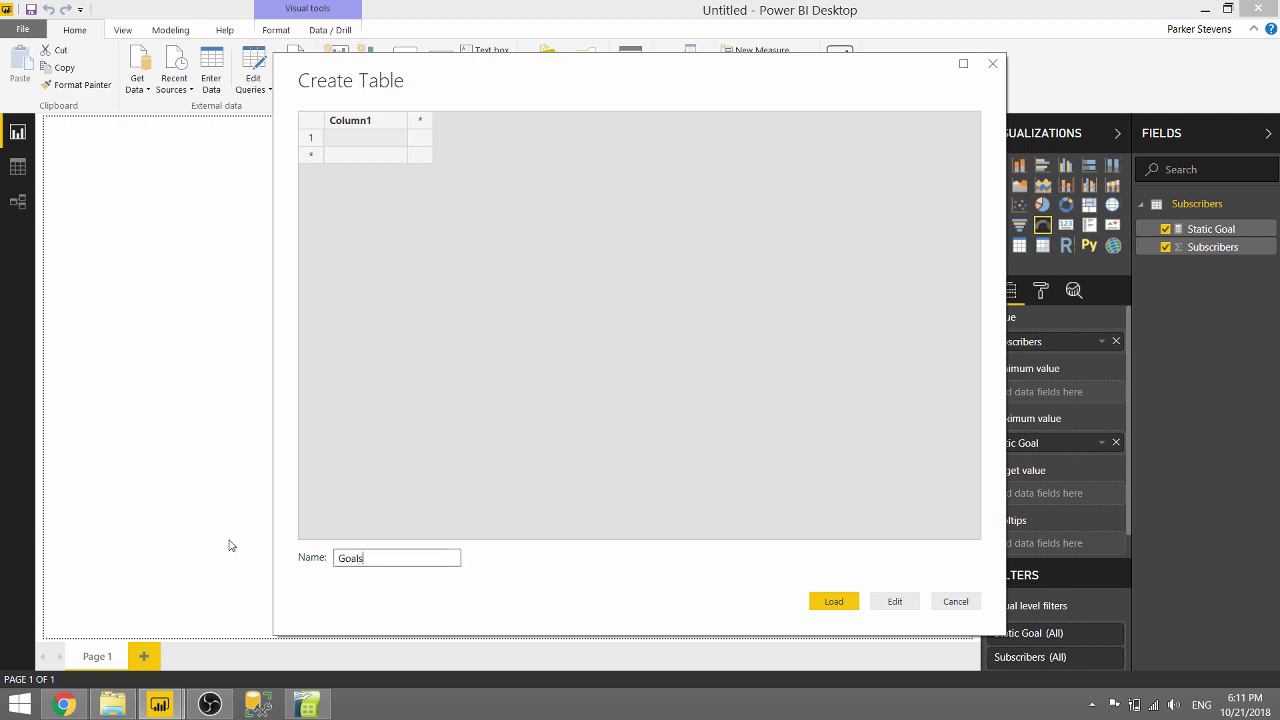
pyautogui.click(382, 118)
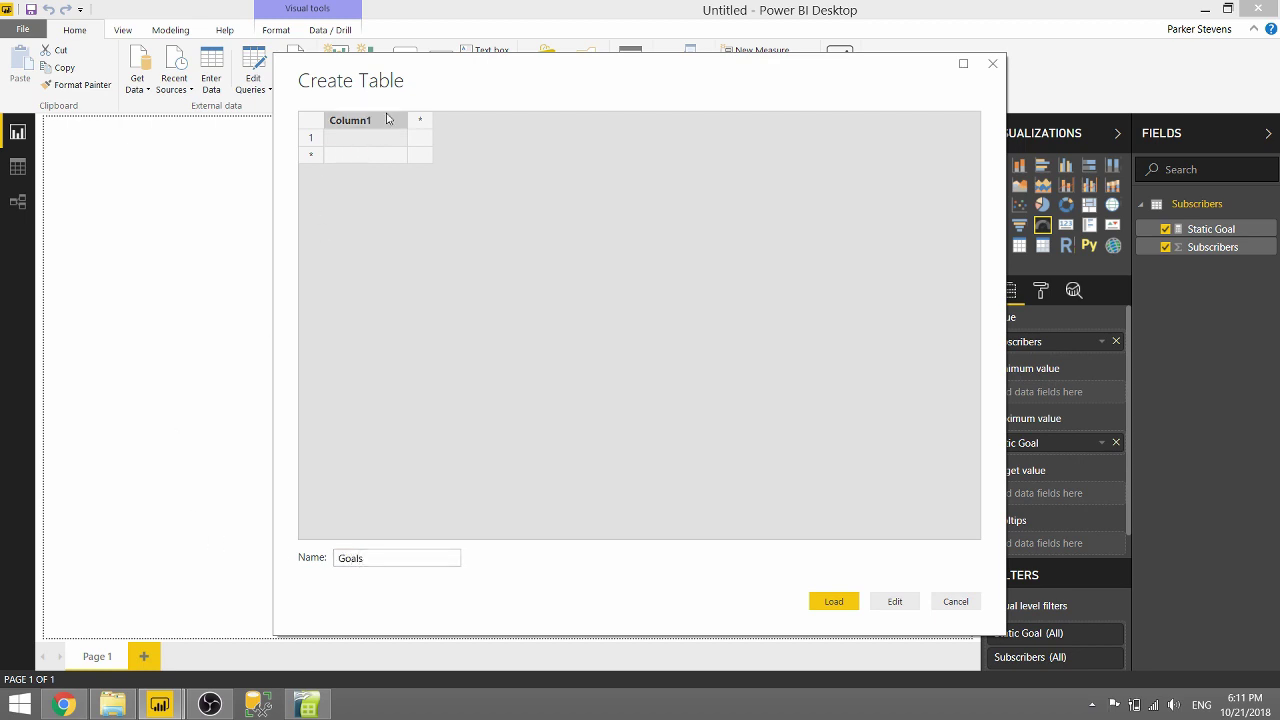
pyautogui.write('SubMinimum')
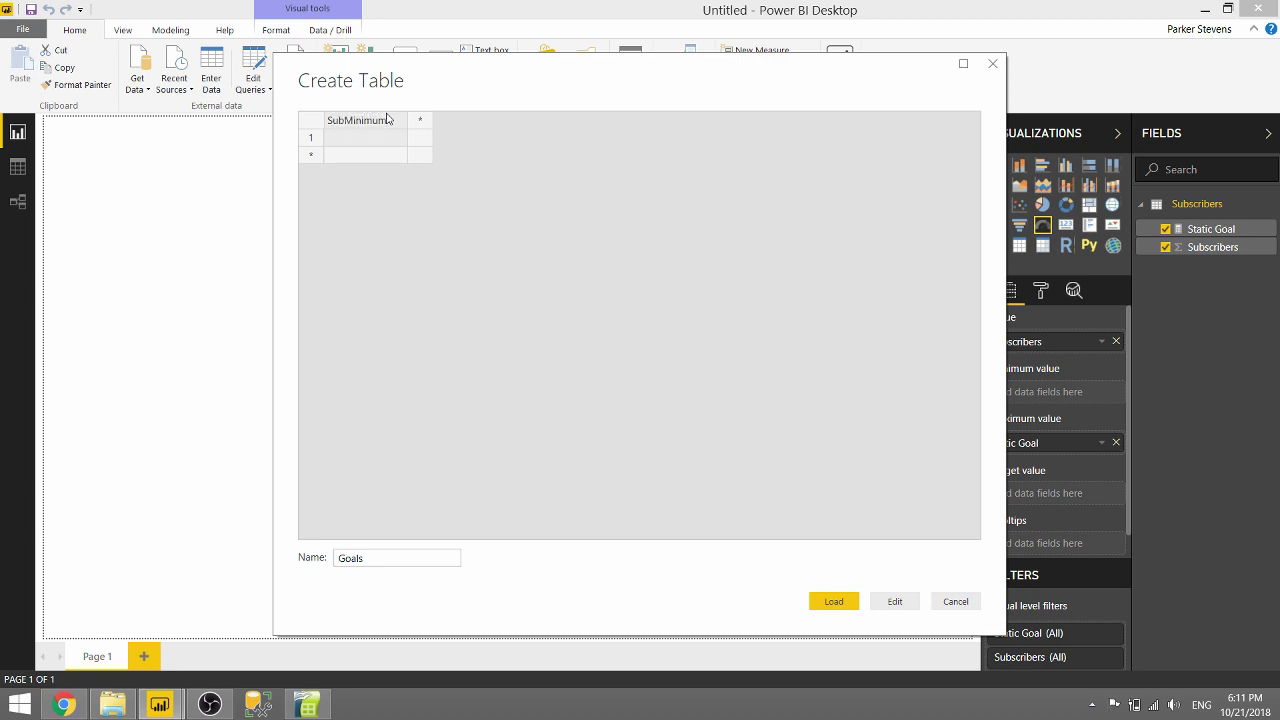
pyautogui.press('Tab')
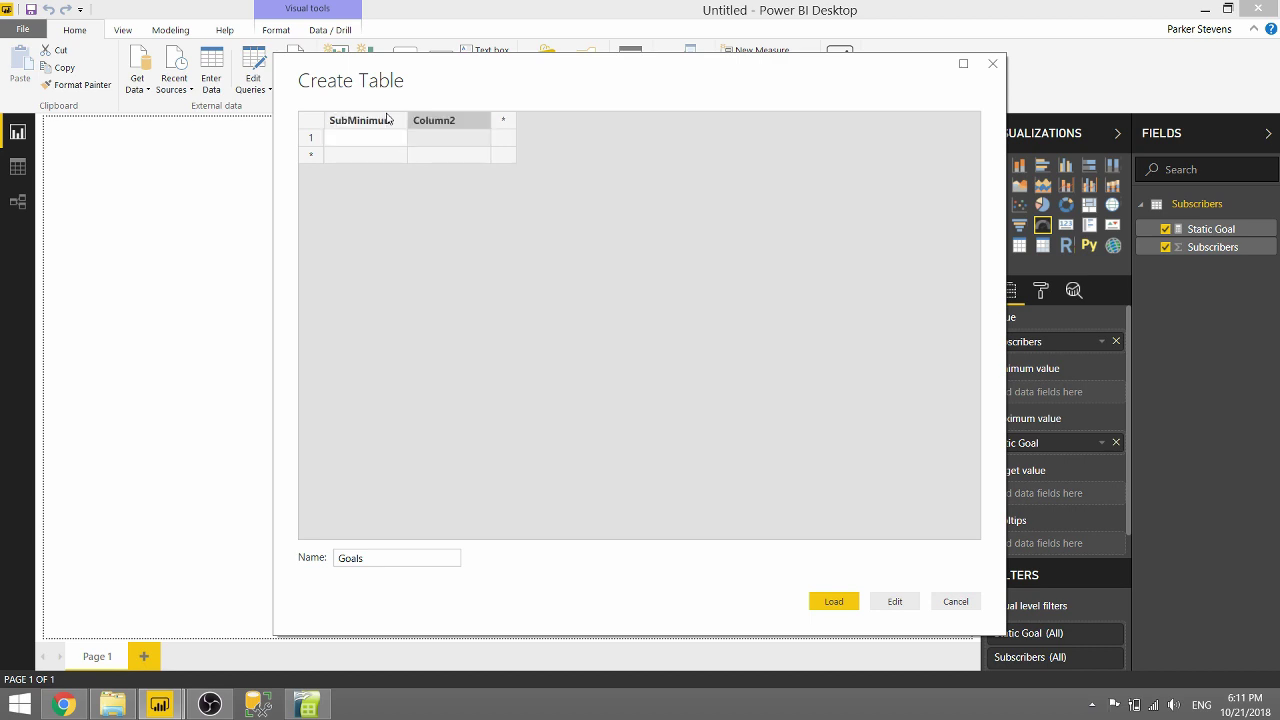
pyautogui.write('SubGoal')
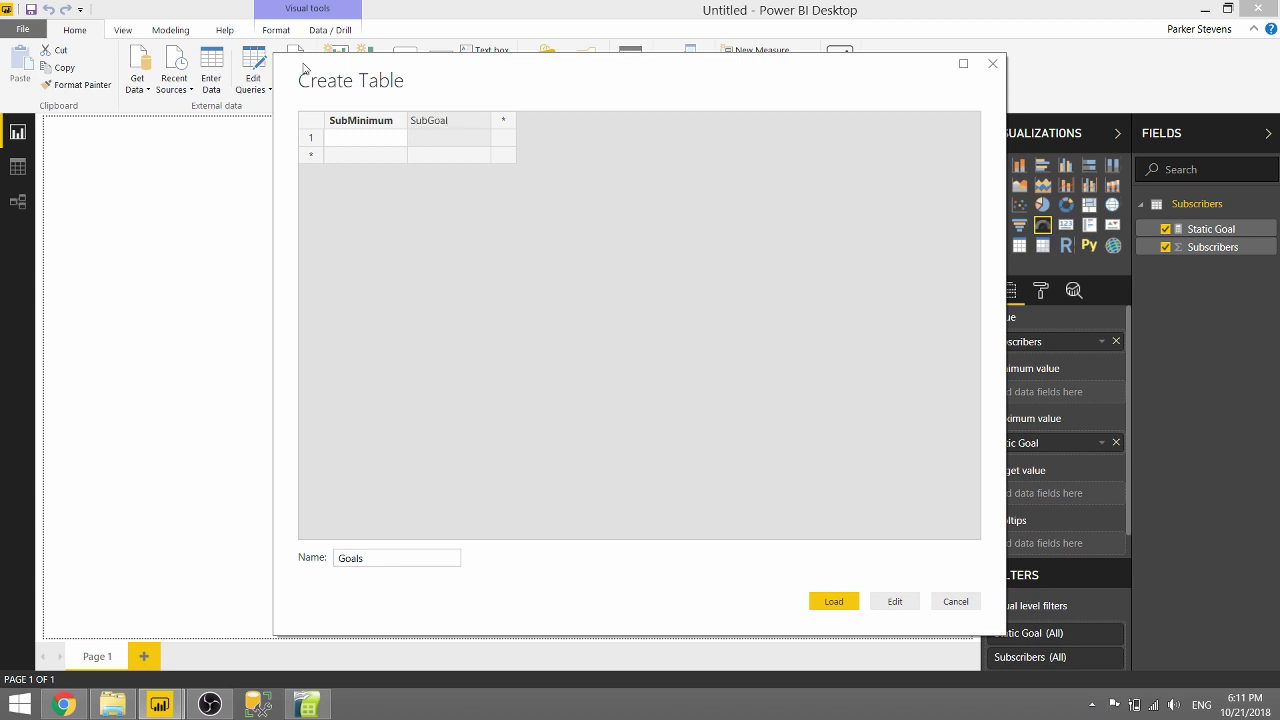
# Step: Fill the first three rows: 0/500, 500/1000 and 1000/2000
pyautogui.click(341, 140)
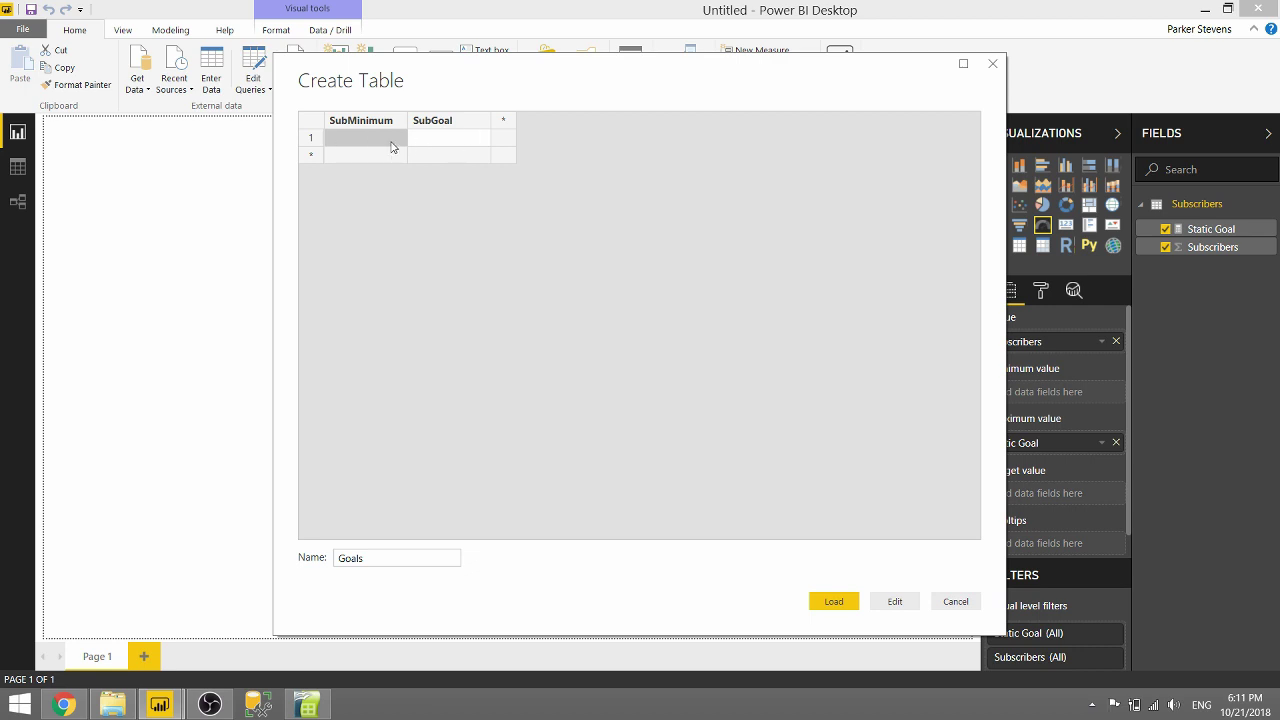
pyautogui.write('0')
pyautogui.click(456, 141)
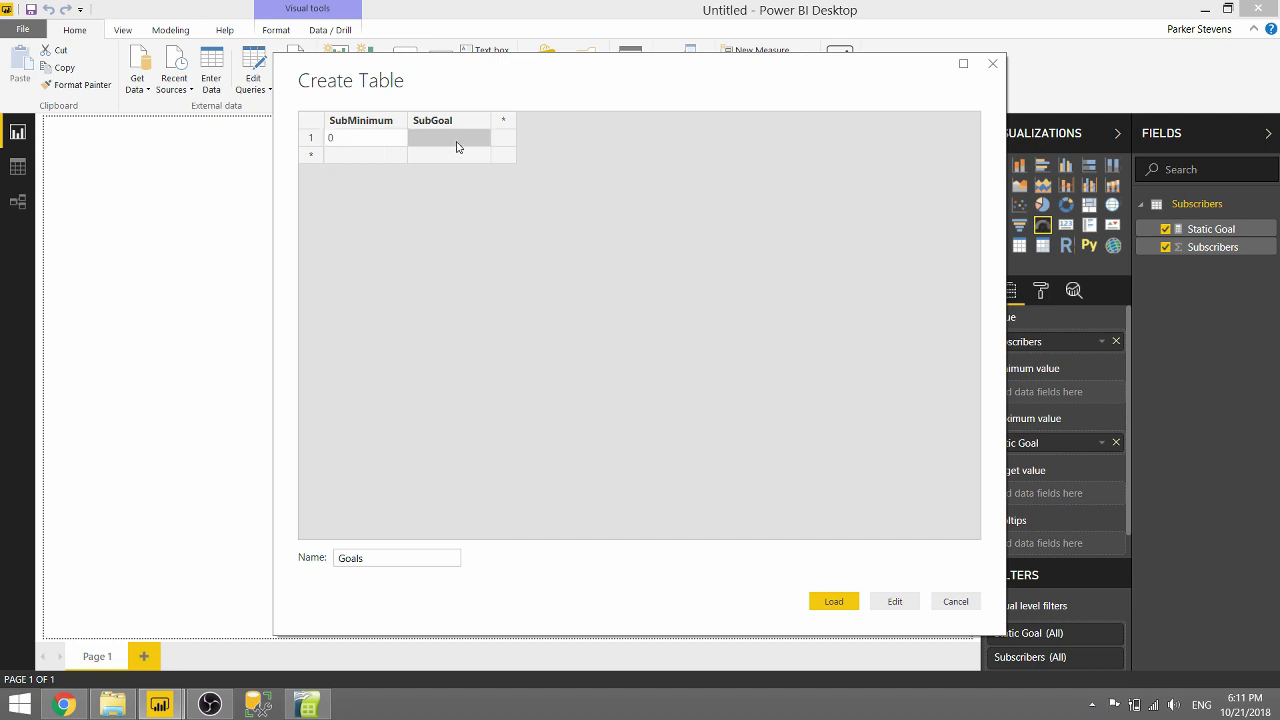
pyautogui.write('500')
pyautogui.click(378, 163)
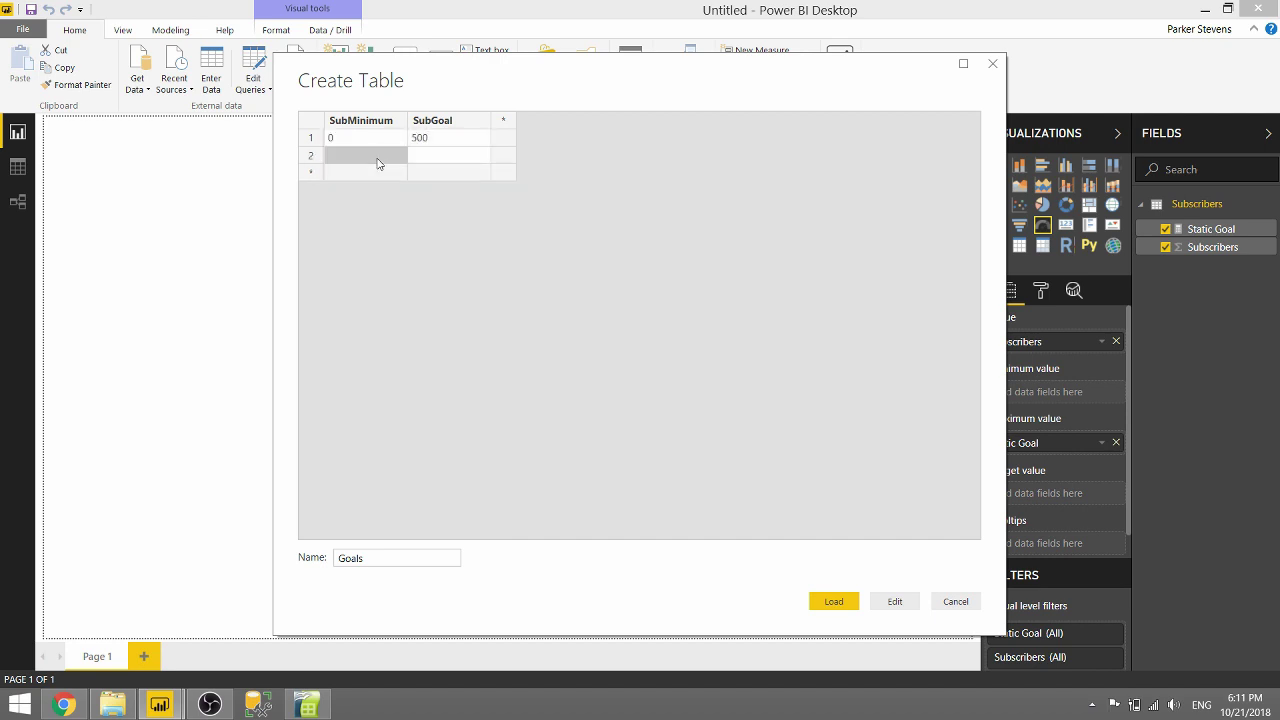
pyautogui.write('500')
pyautogui.click(418, 160)
pyautogui.write('1')
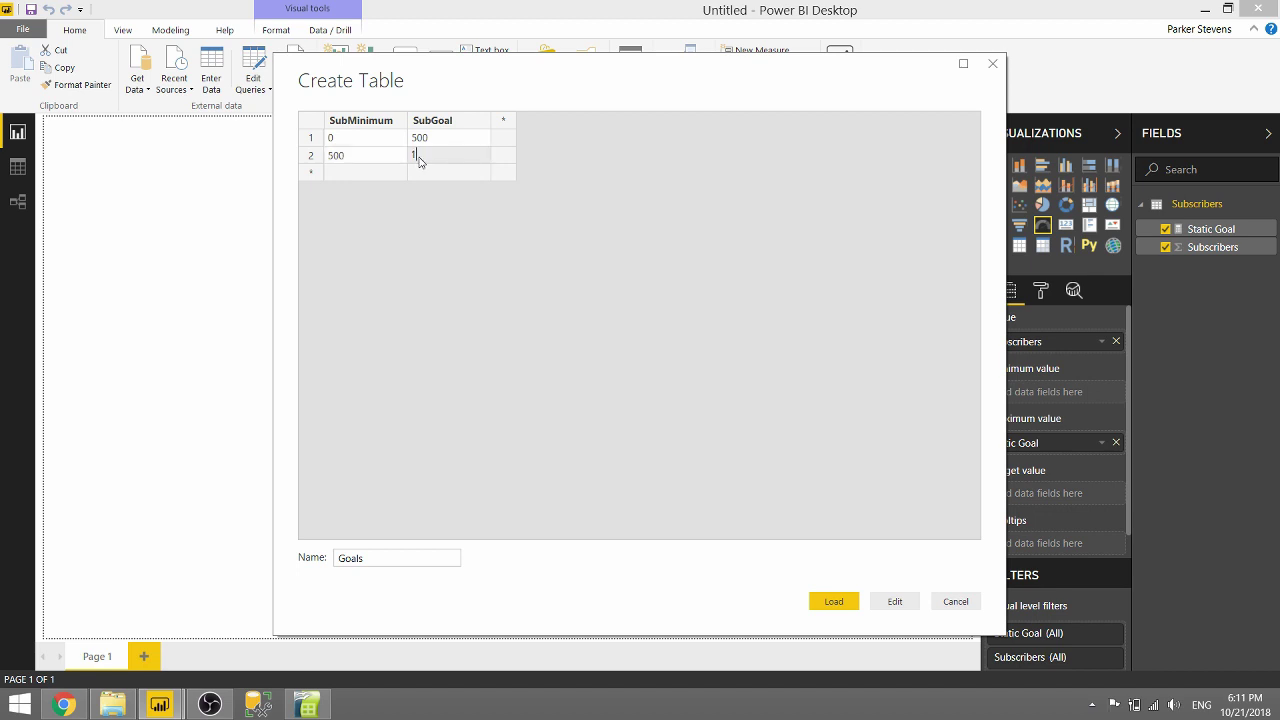
pyautogui.write('000')
pyautogui.click(383, 172)
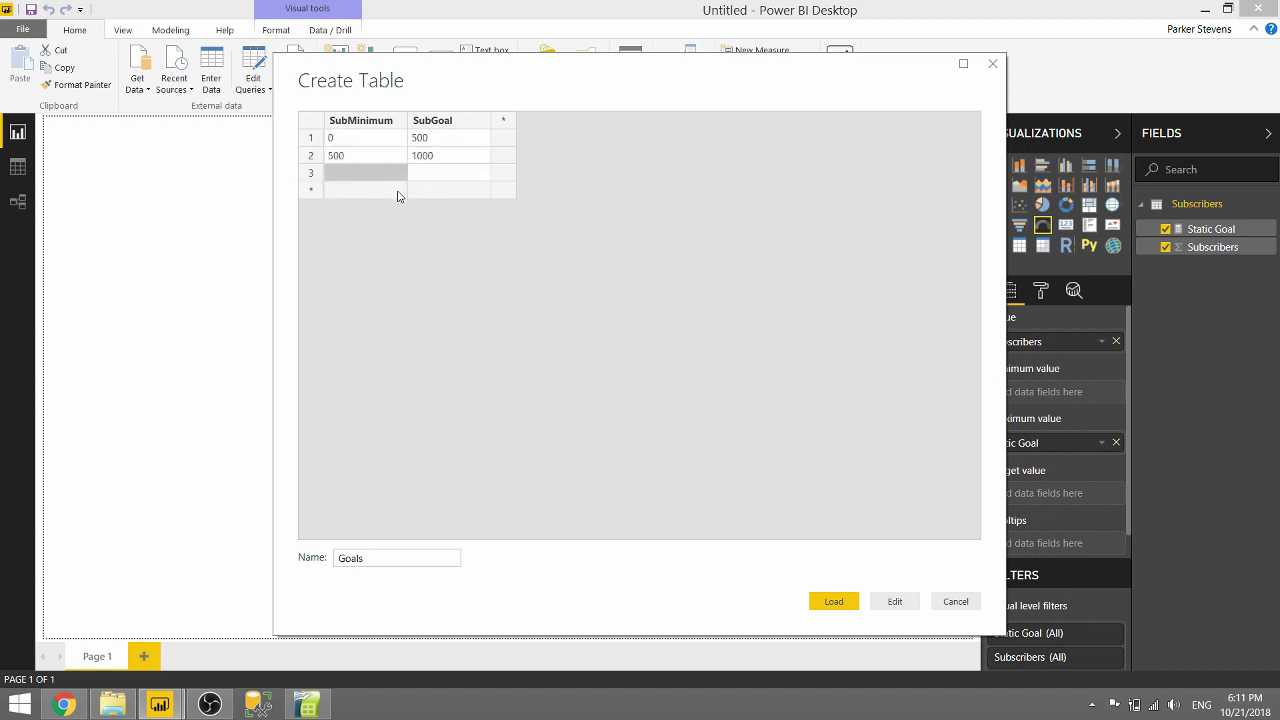
pyautogui.write('1000')
pyautogui.click(420, 175)
pyautogui.write('20')
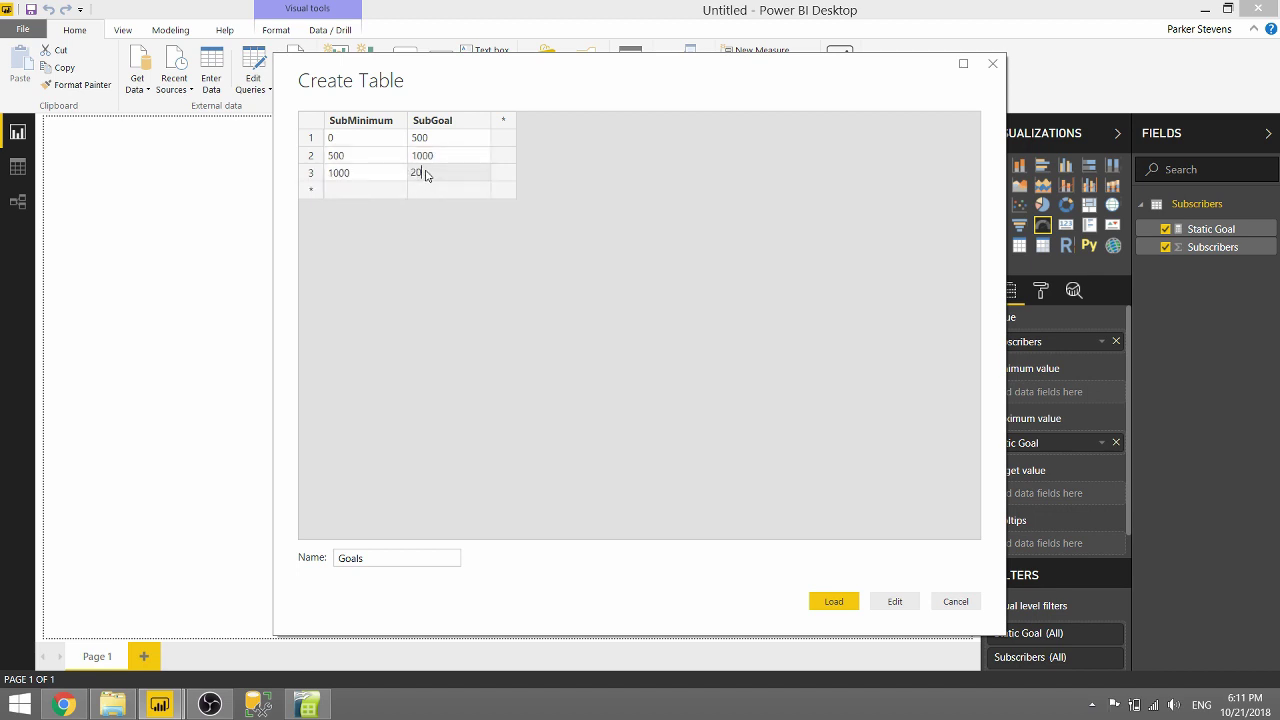
pyautogui.write('00')
# Step: Add rows 2000/5000 and 5000/10000, then load the Goals table
pyautogui.click(371, 192)
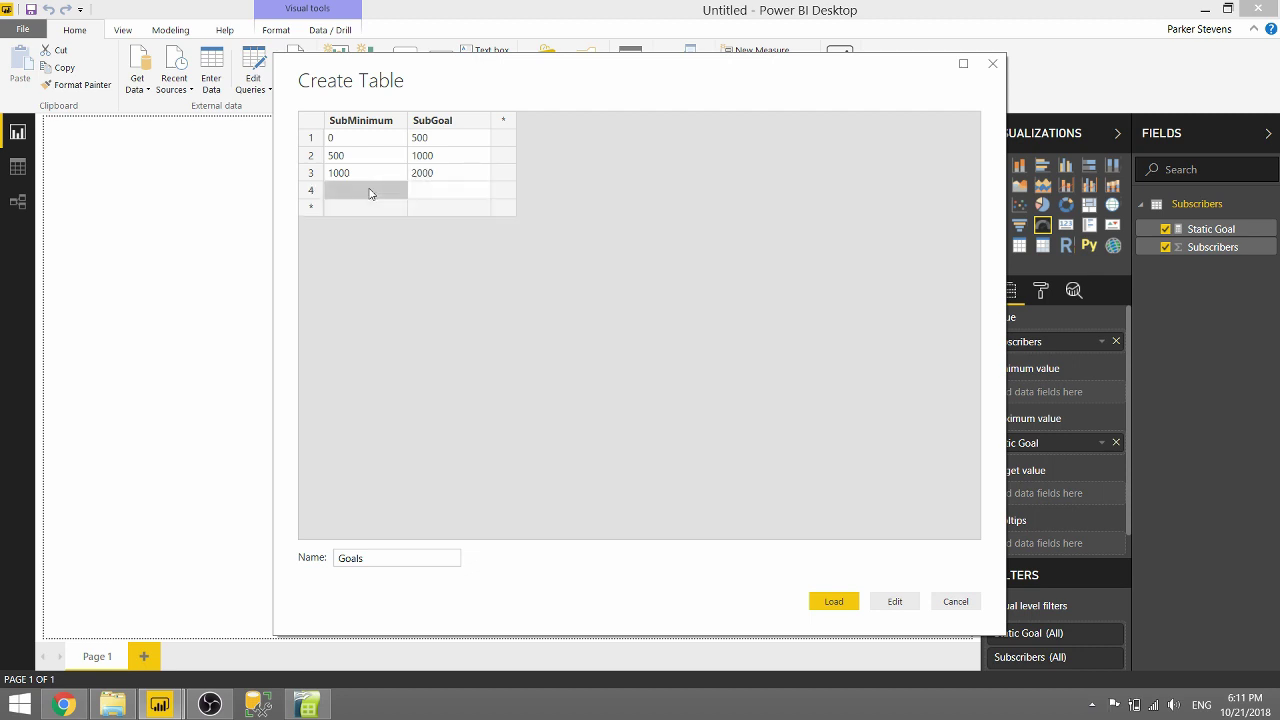
pyautogui.write('2000')
pyautogui.press('Tab')
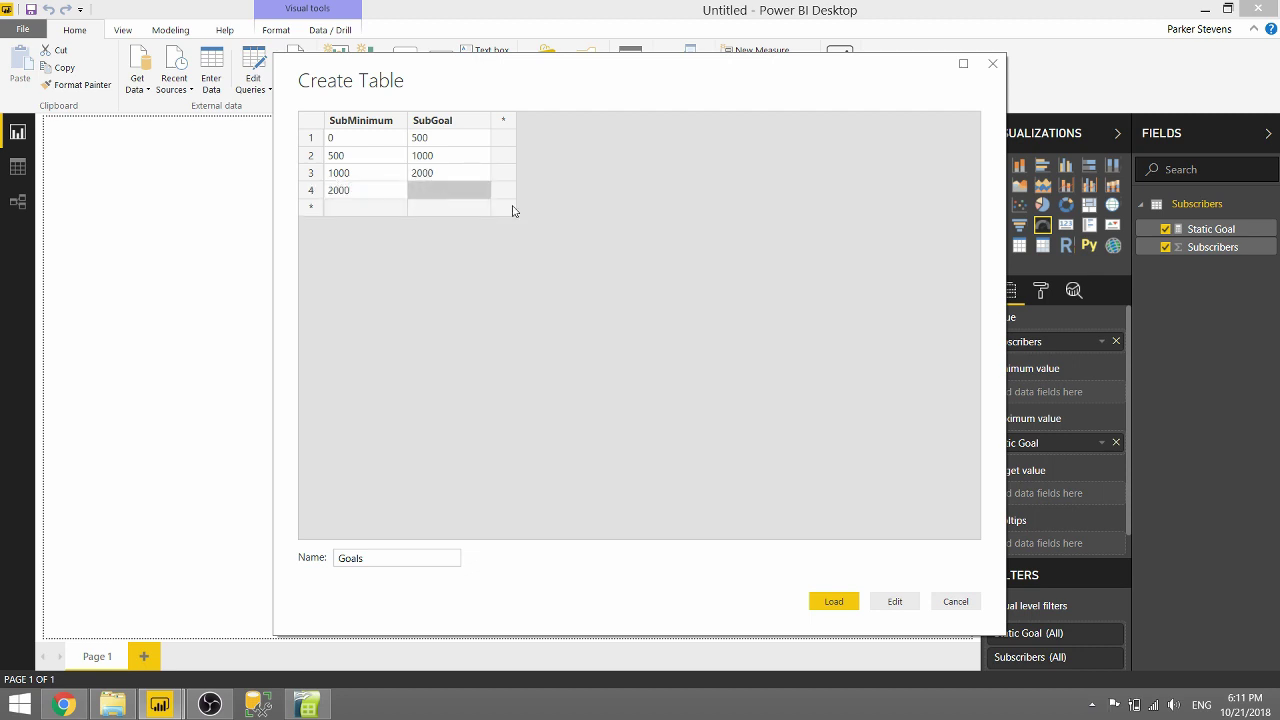
pyautogui.write('5000')
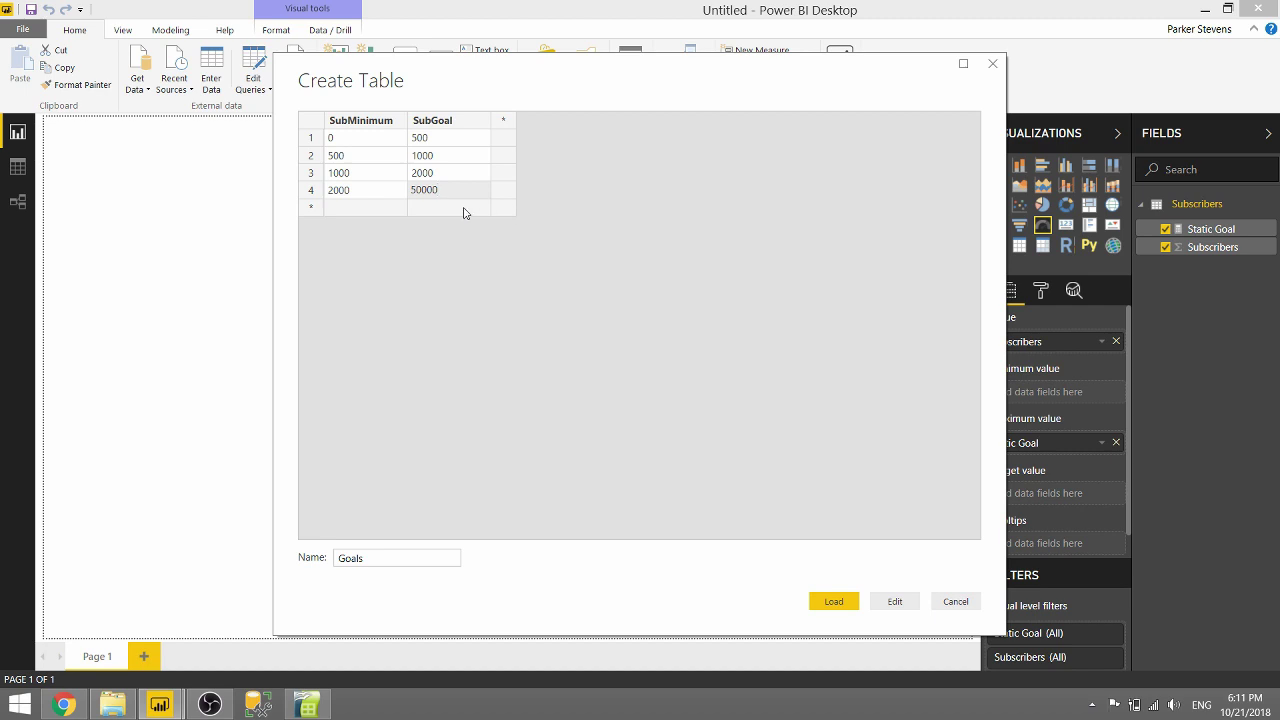
pyautogui.click(345, 210)
pyautogui.write('5000')
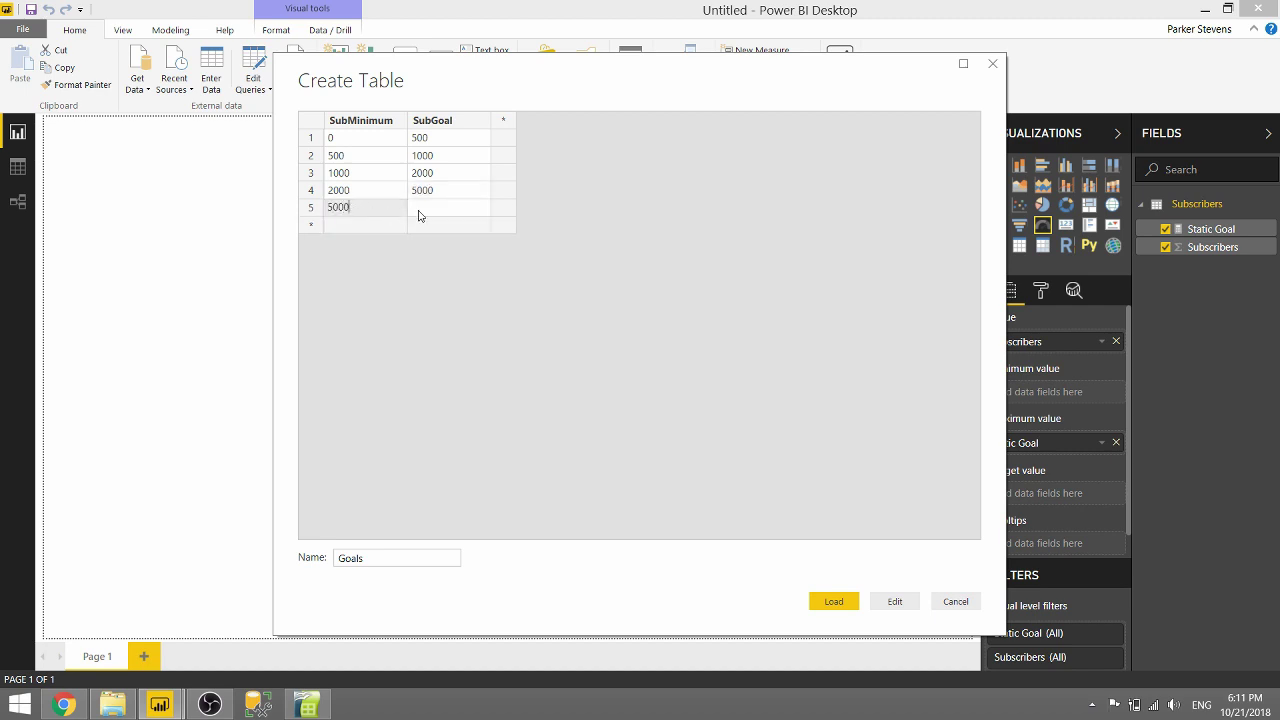
pyautogui.press('Tab')
pyautogui.write('10000')
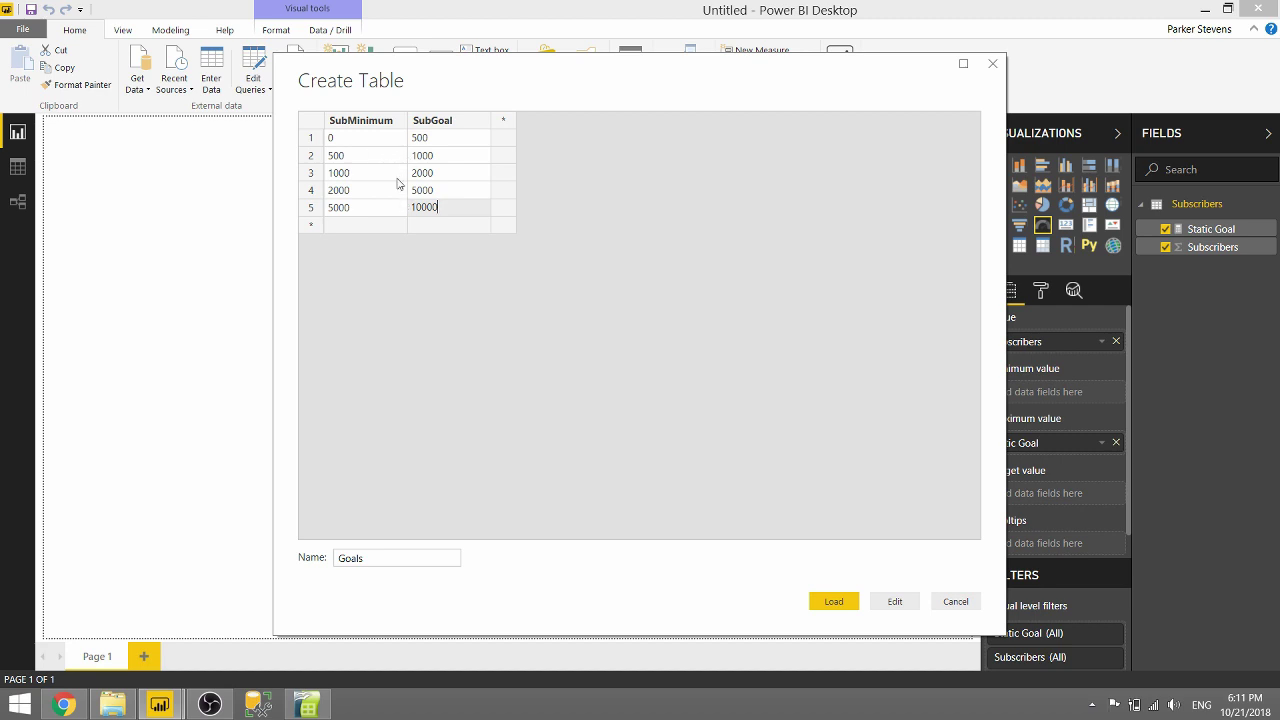
pyautogui.click(834, 602)
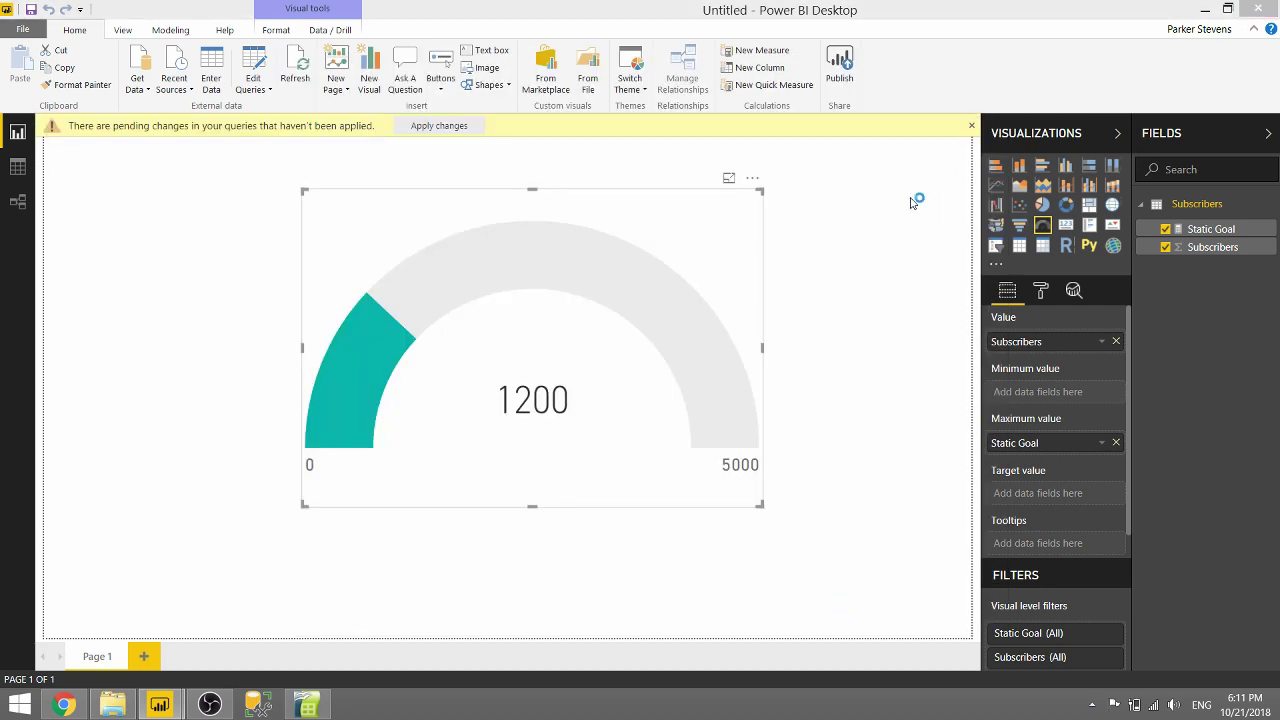
# Step: Check the five Goals rows in Data view, then return to the report view
pyautogui.click(17, 167)
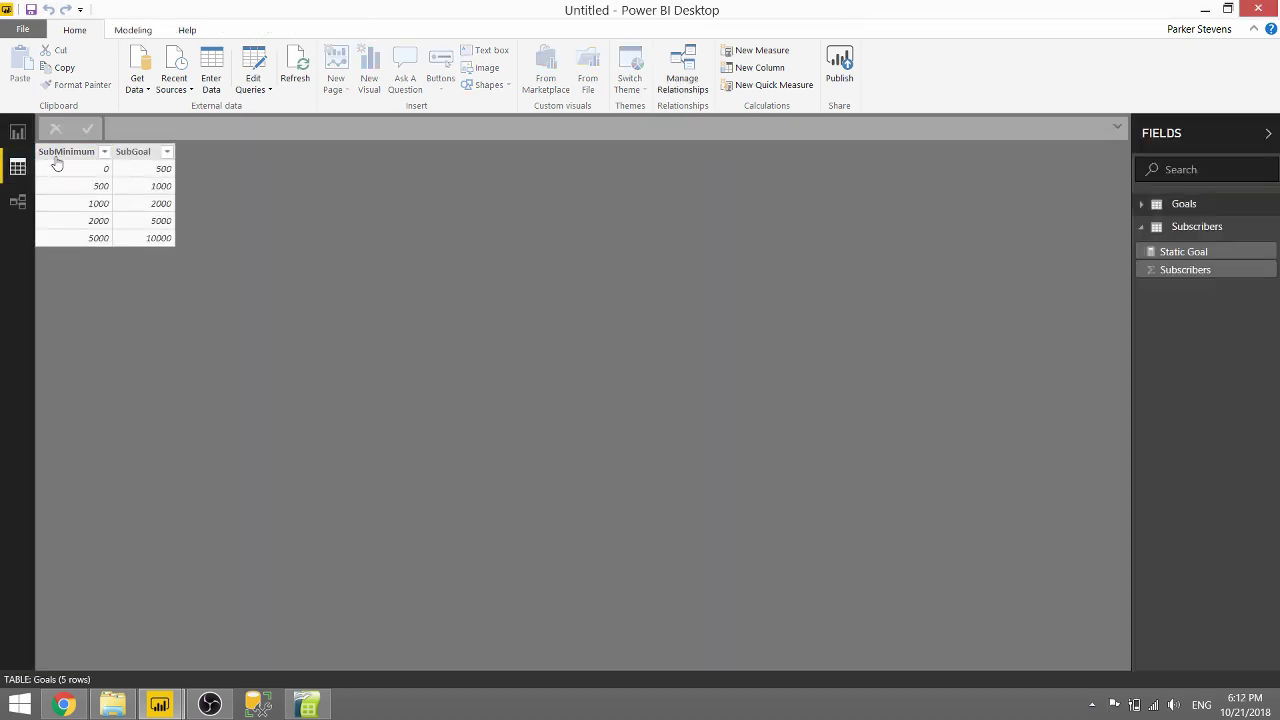
pyautogui.click(12, 132)
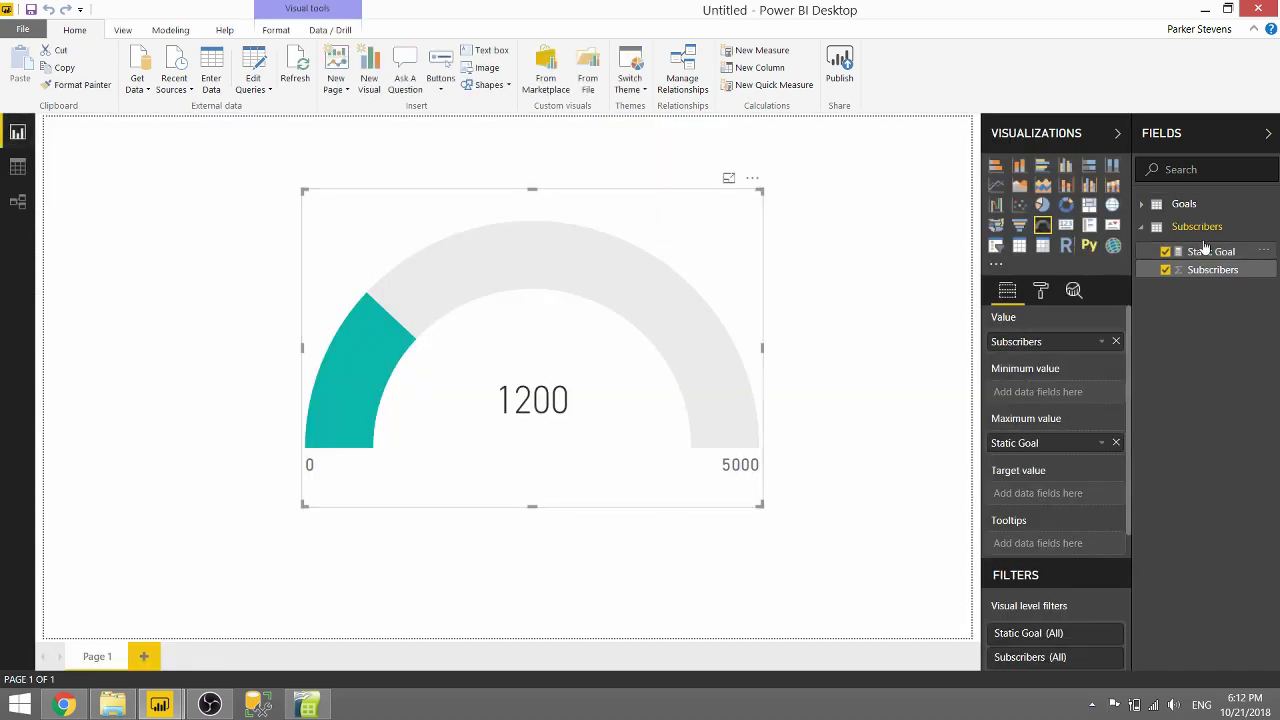
# Step: Start a new Subscribers measure: Dynamic Goal = CALCULATE(MAX(Goals[SubGoal]),
pyautogui.moveTo(1206, 236)
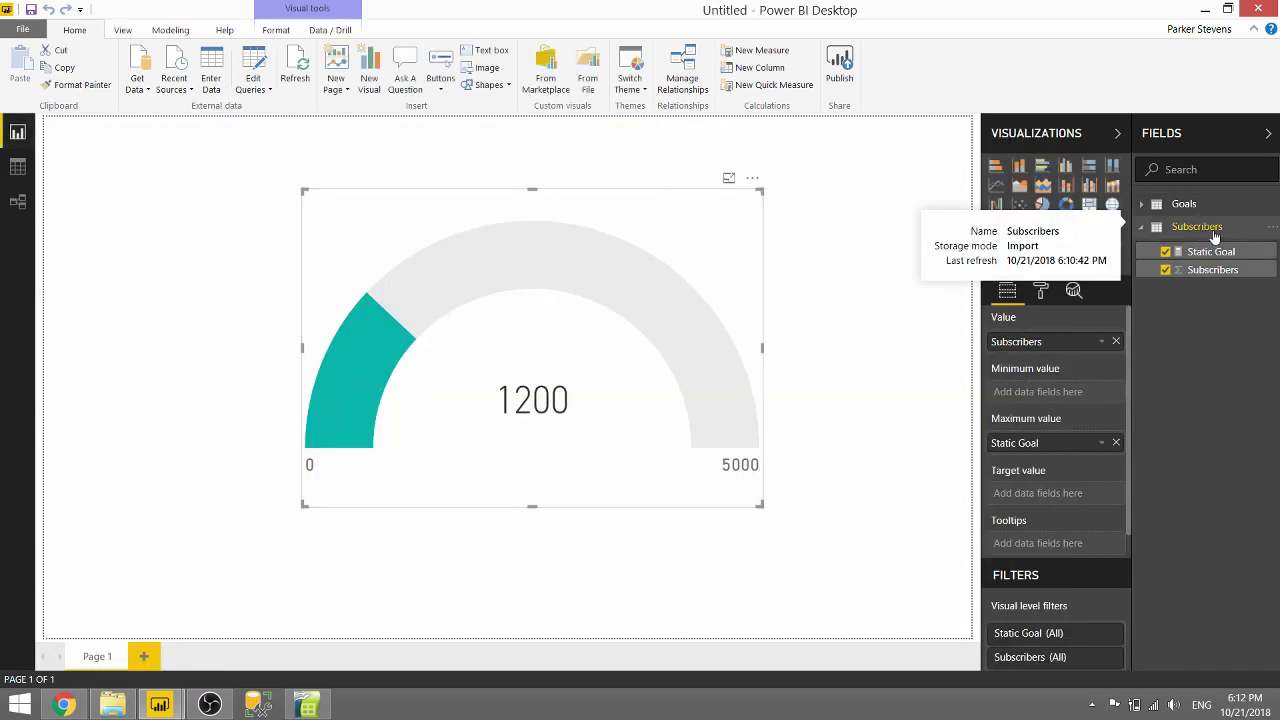
pyautogui.rightClick(1214, 236)
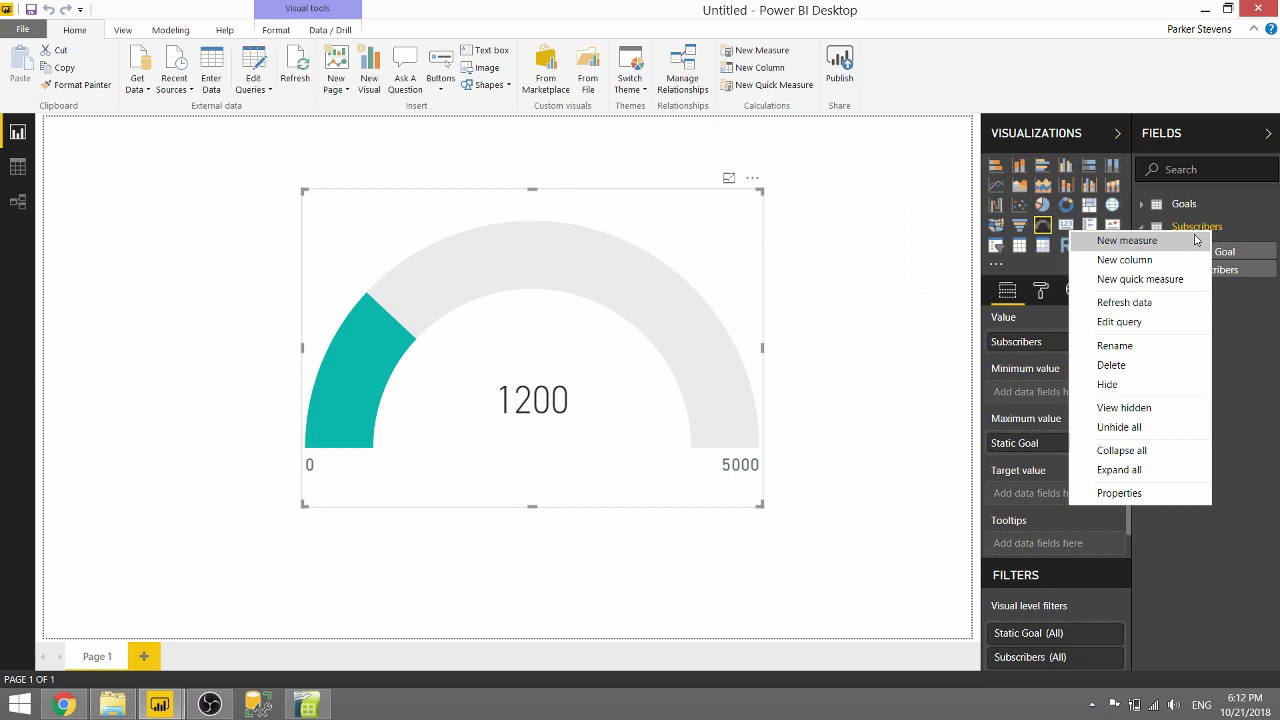
pyautogui.click(1113, 246)
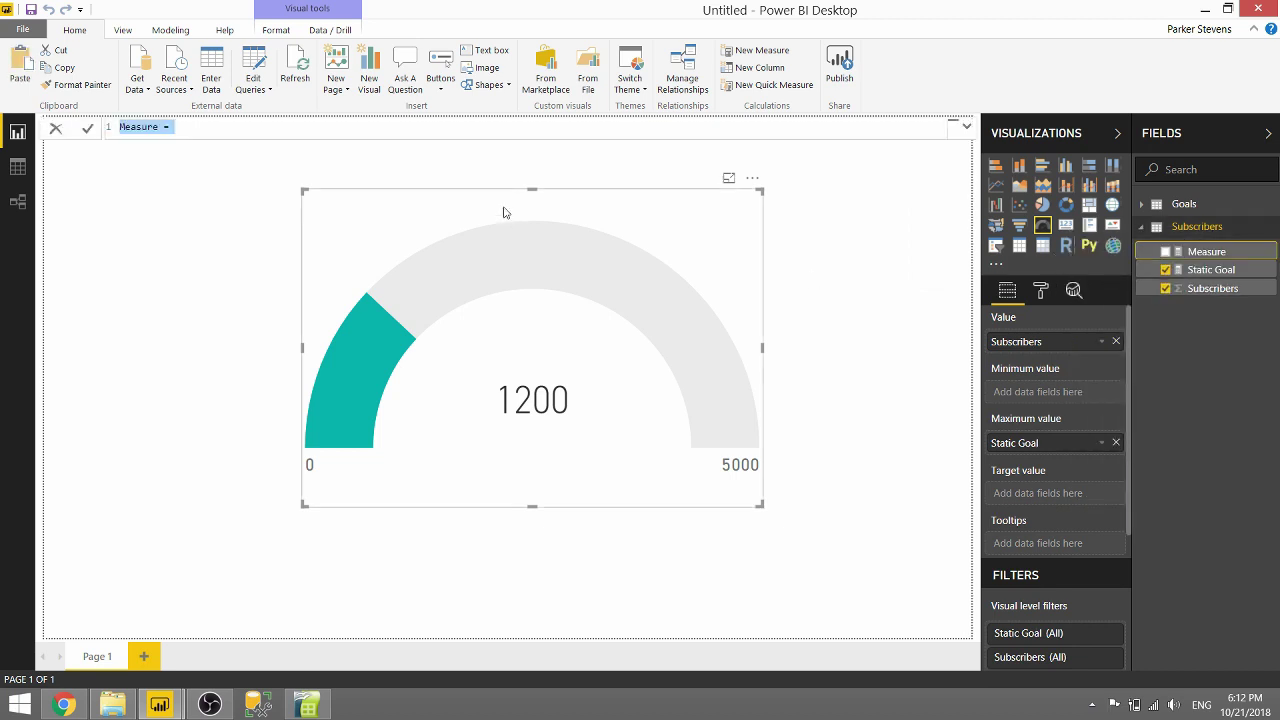
pyautogui.write('Dynamic Goal ')
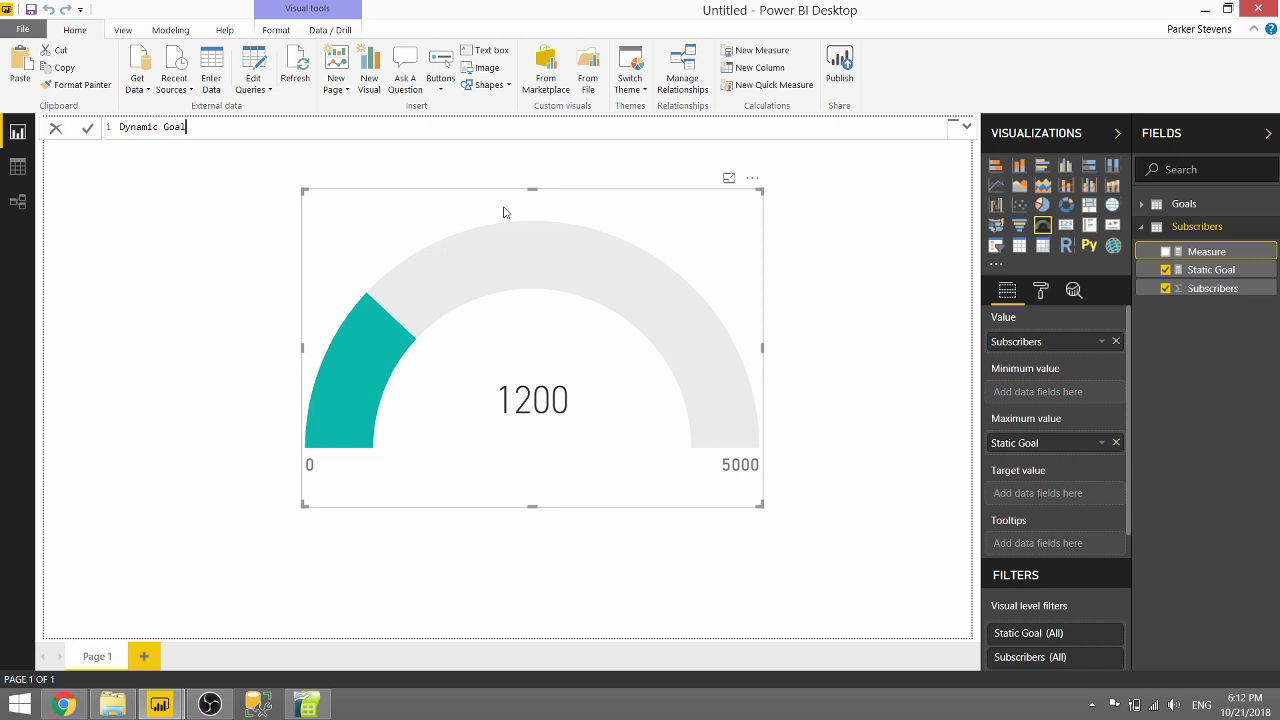
pyautogui.write('=')
pyautogui.hotkey('shift', 'Return')
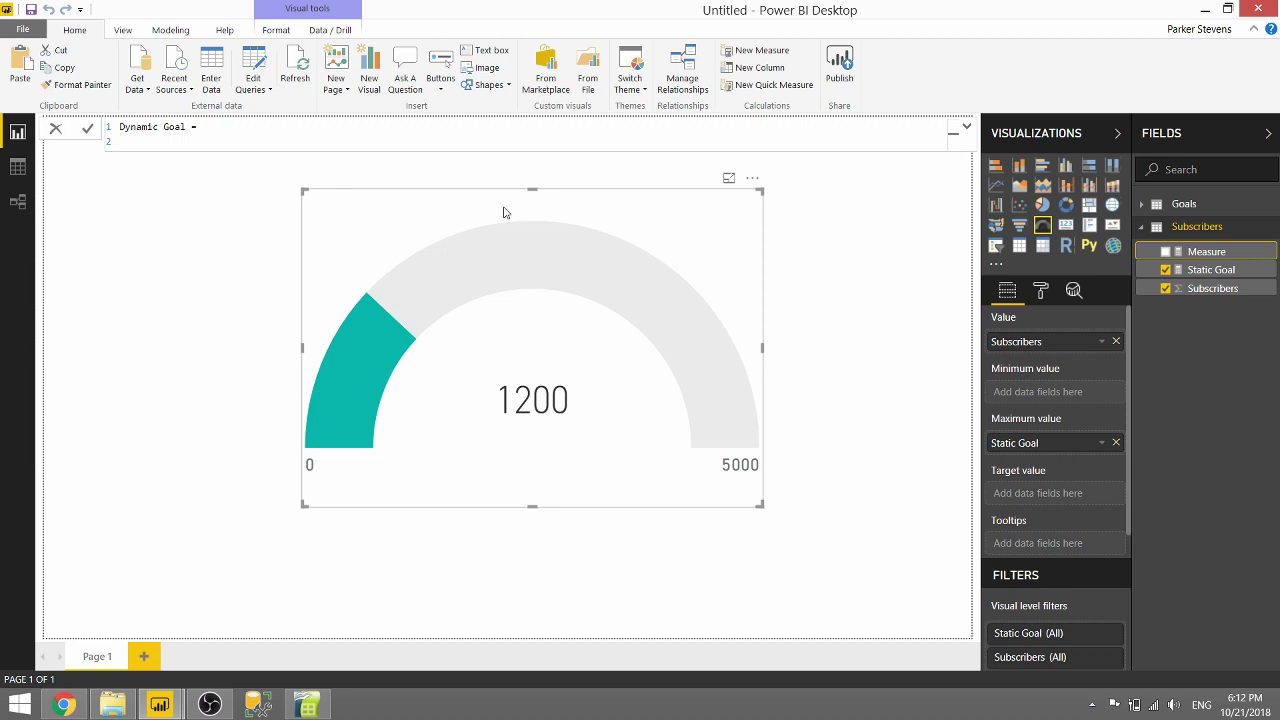
pyautogui.write('CALCULATE(')
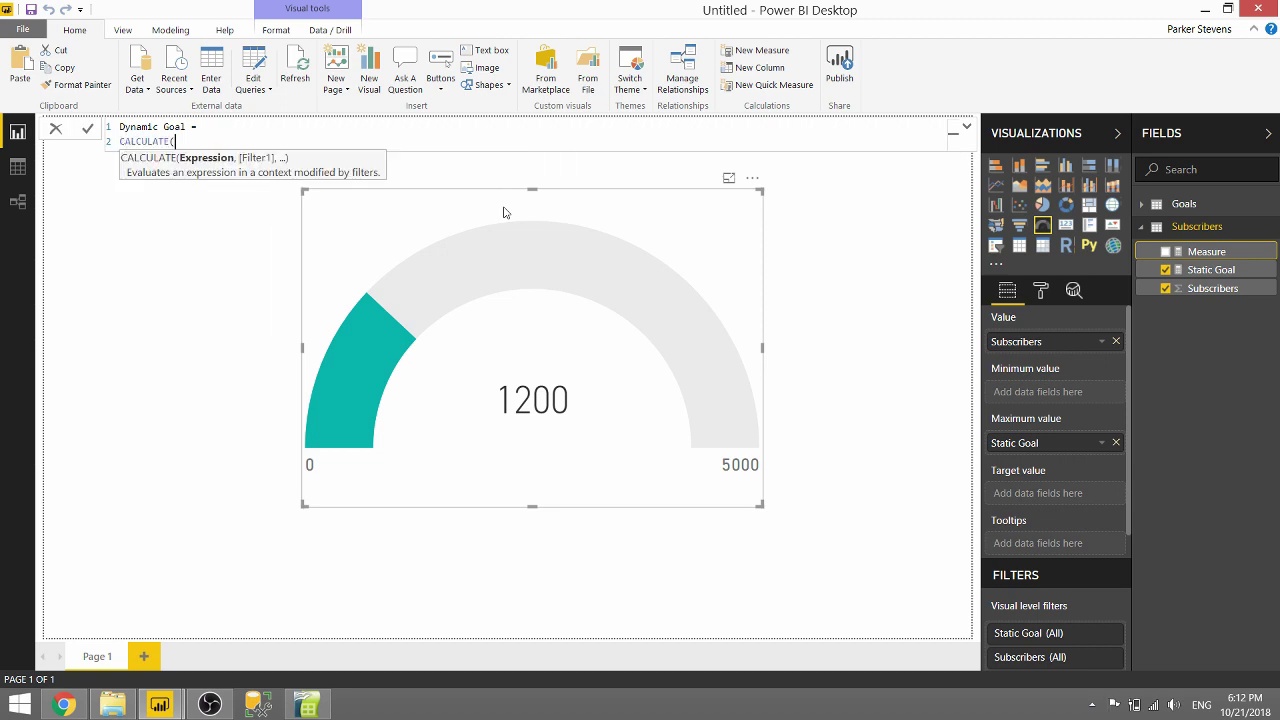
pyautogui.hotkey('shift', 'Return')
pyautogui.write('MAX(')
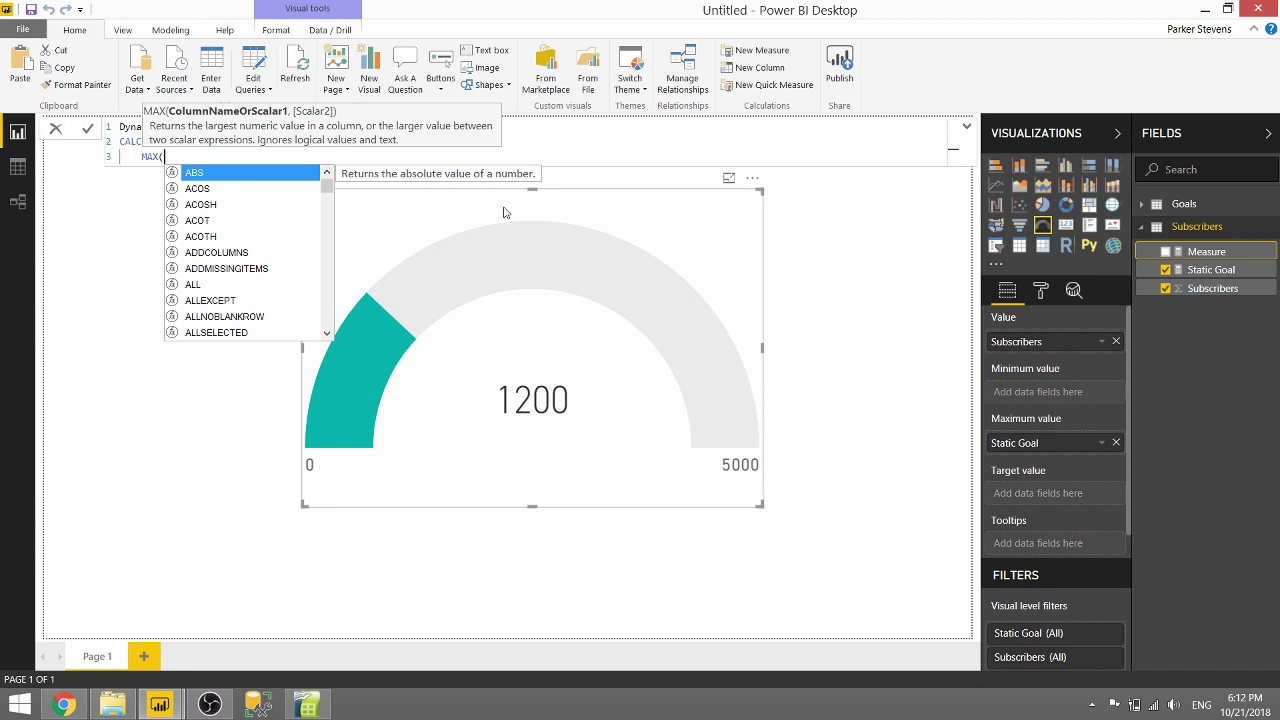
pyautogui.write('go')
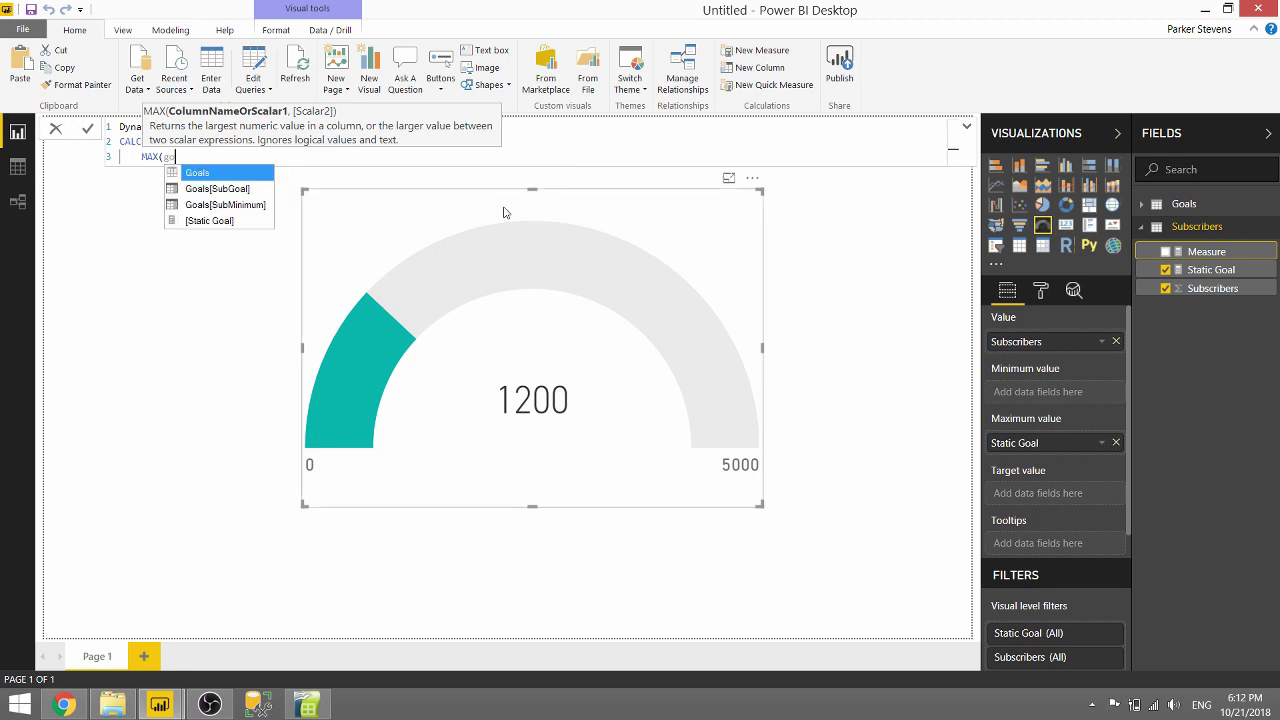
pyautogui.press('Down')
pyautogui.press('Tab')
pyautogui.write(')')
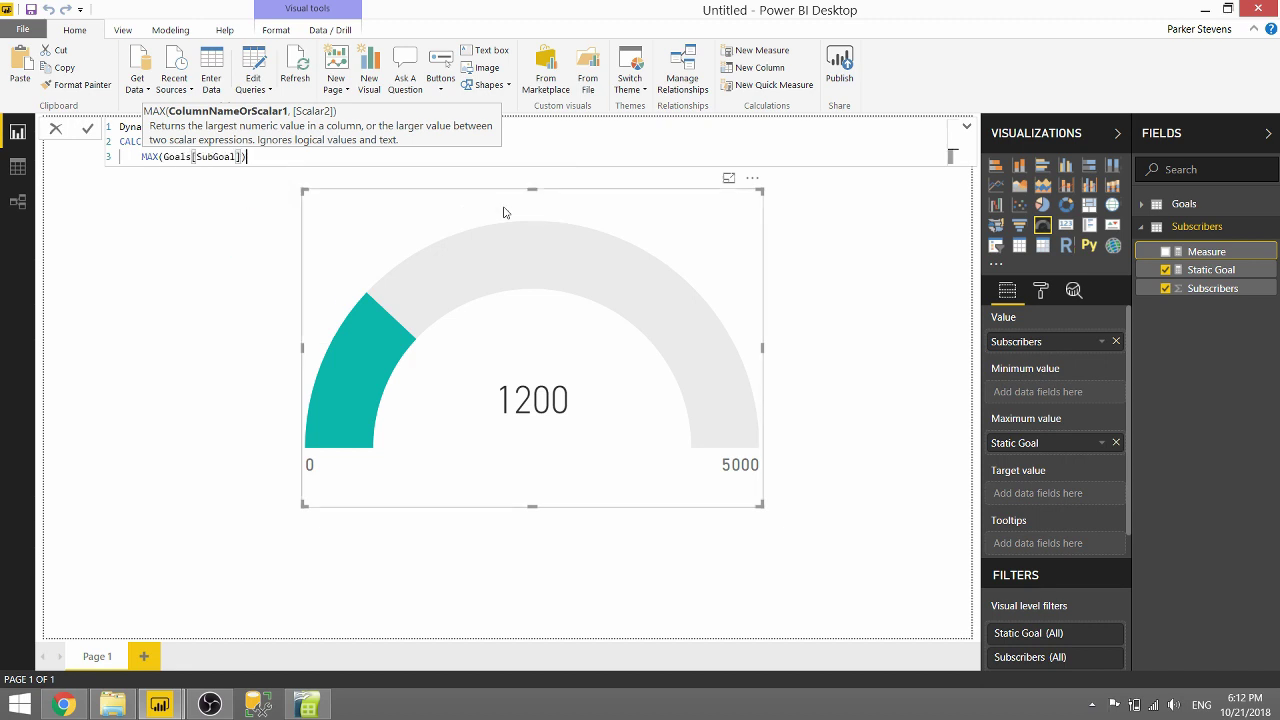
pyautogui.write(',')
pyautogui.press('Return')
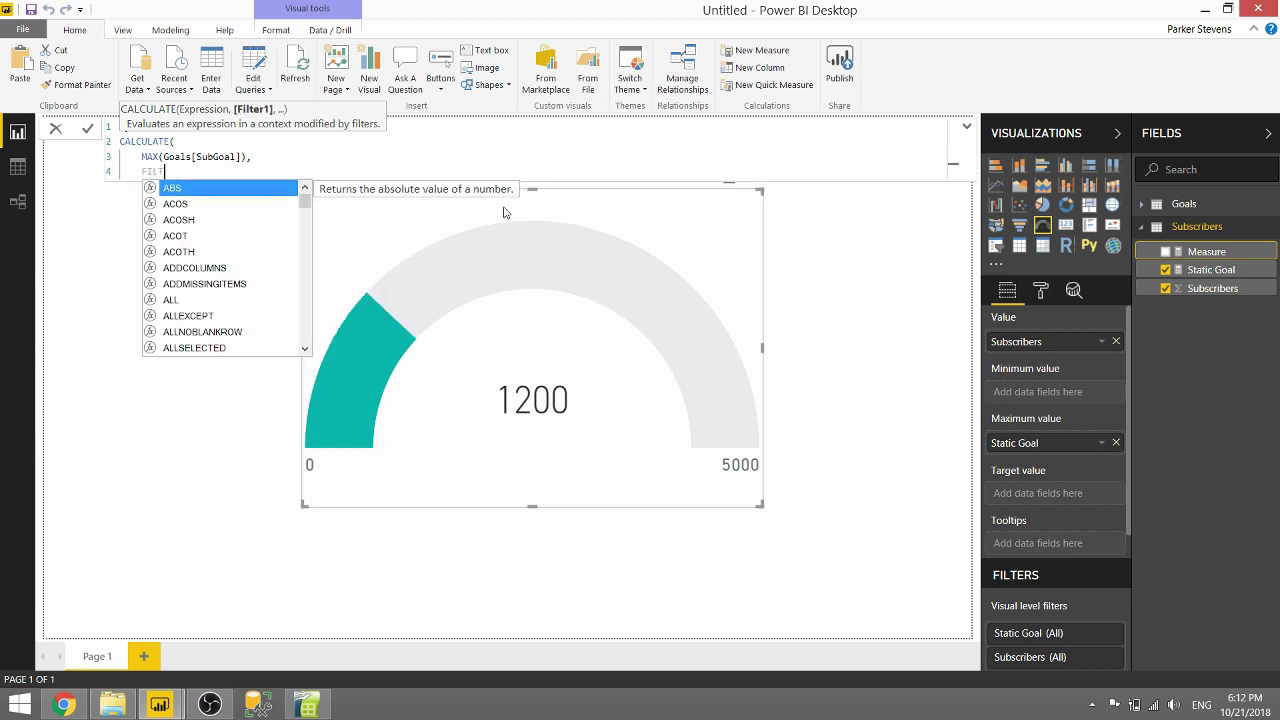
# Step: Complete it with FILTER(Goals, SUM(Subscribers[Subscribers]) >= Goals[SubMinimum]) and commit the measure
pyautogui.write('fil')
pyautogui.press('Tab')
pyautogui.press('Return')
pyautogui.write('go')
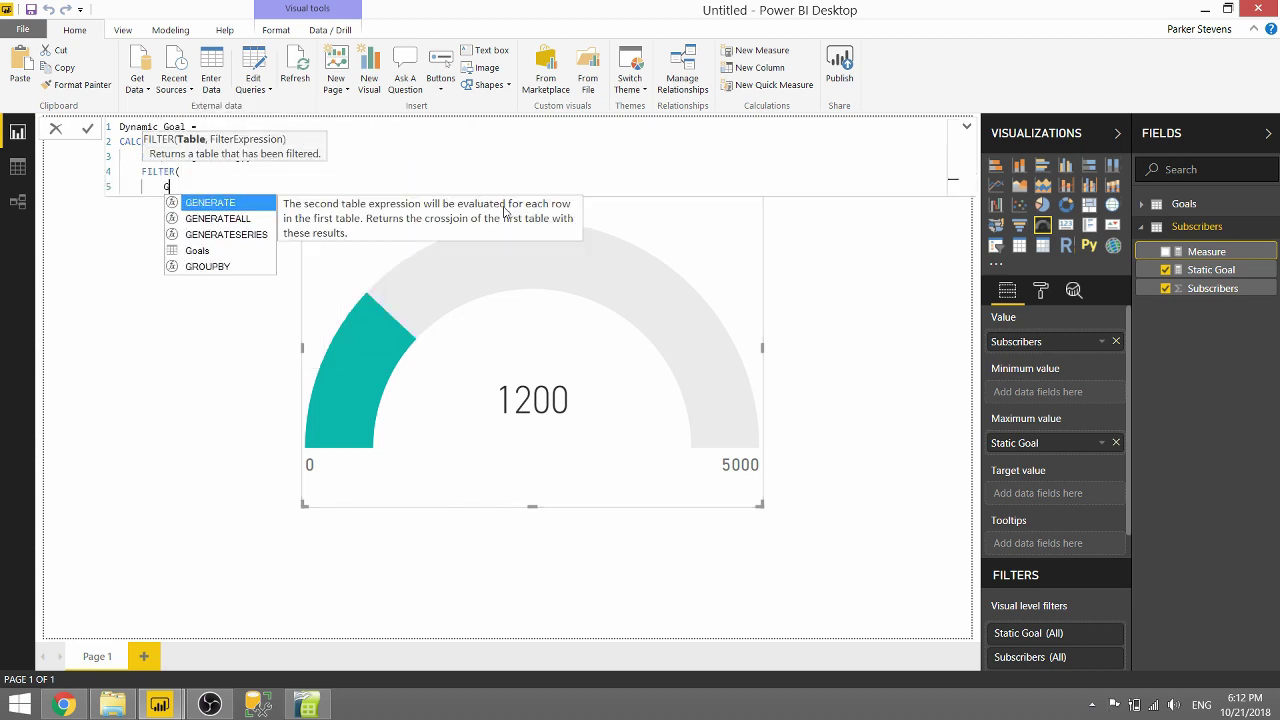
pyautogui.press('Tab')
pyautogui.write(',')
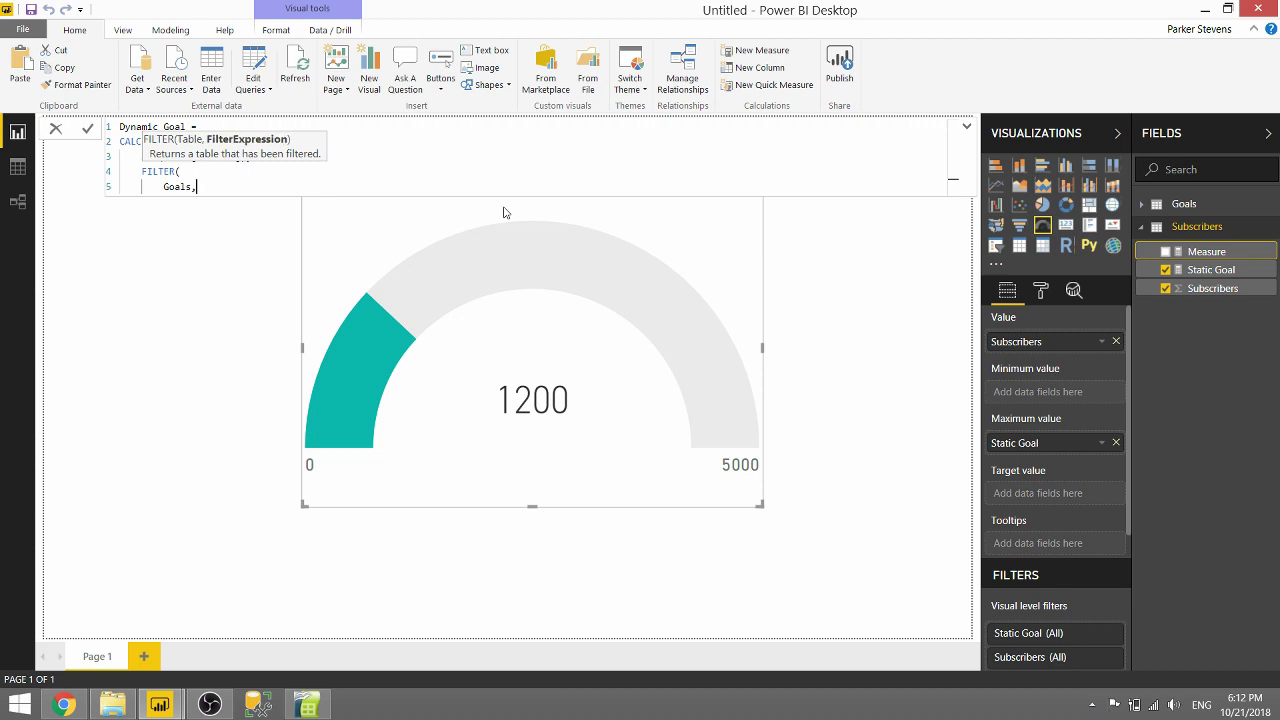
pyautogui.press('Return')
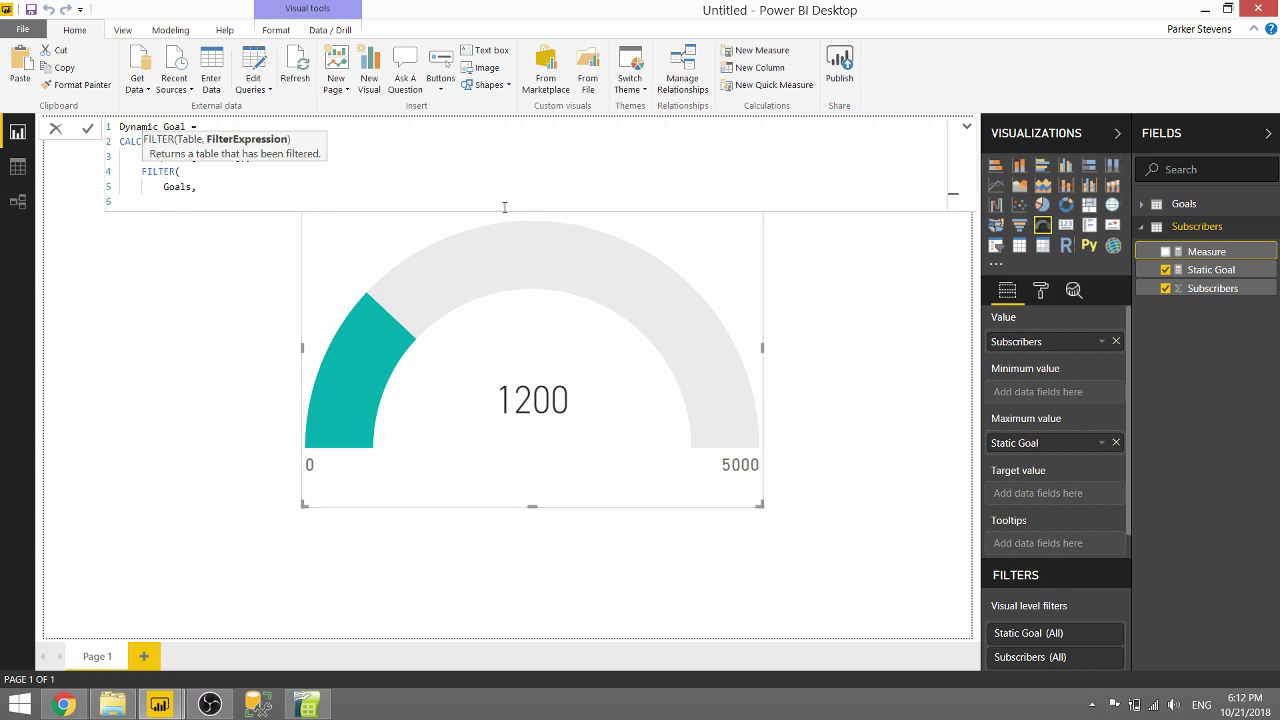
pyautogui.write('UM(')
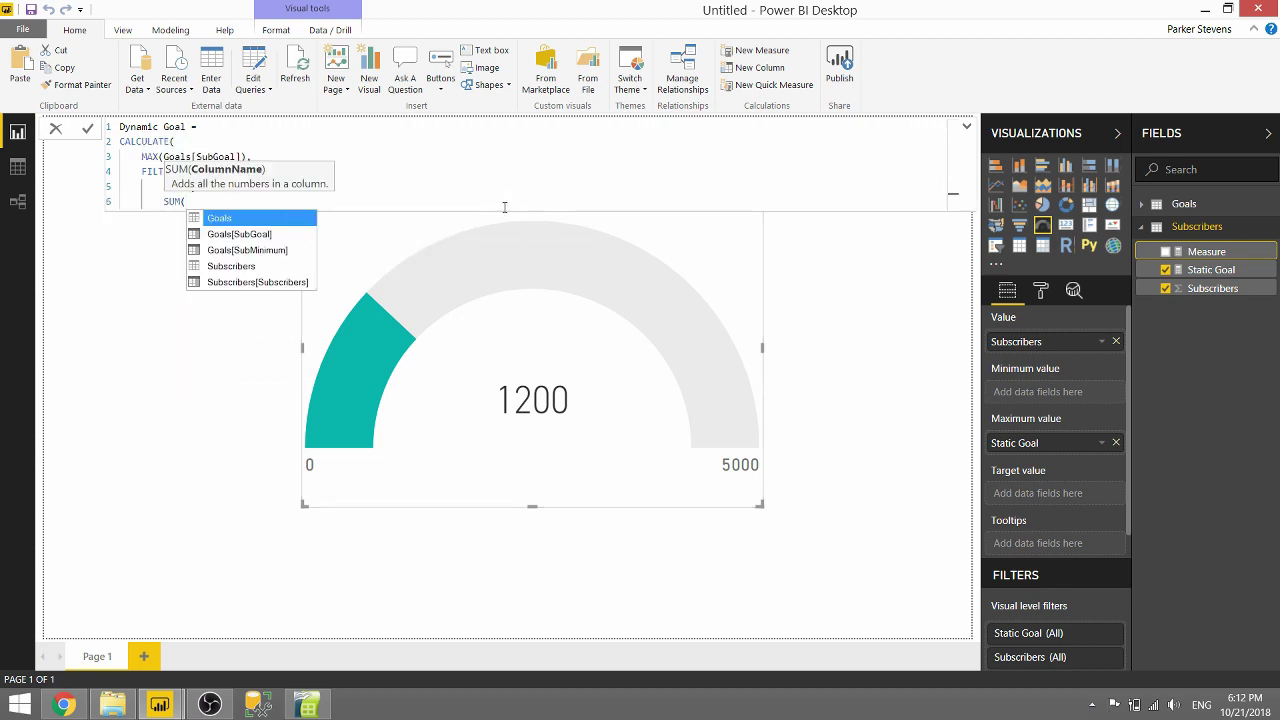
pyautogui.write('sub')
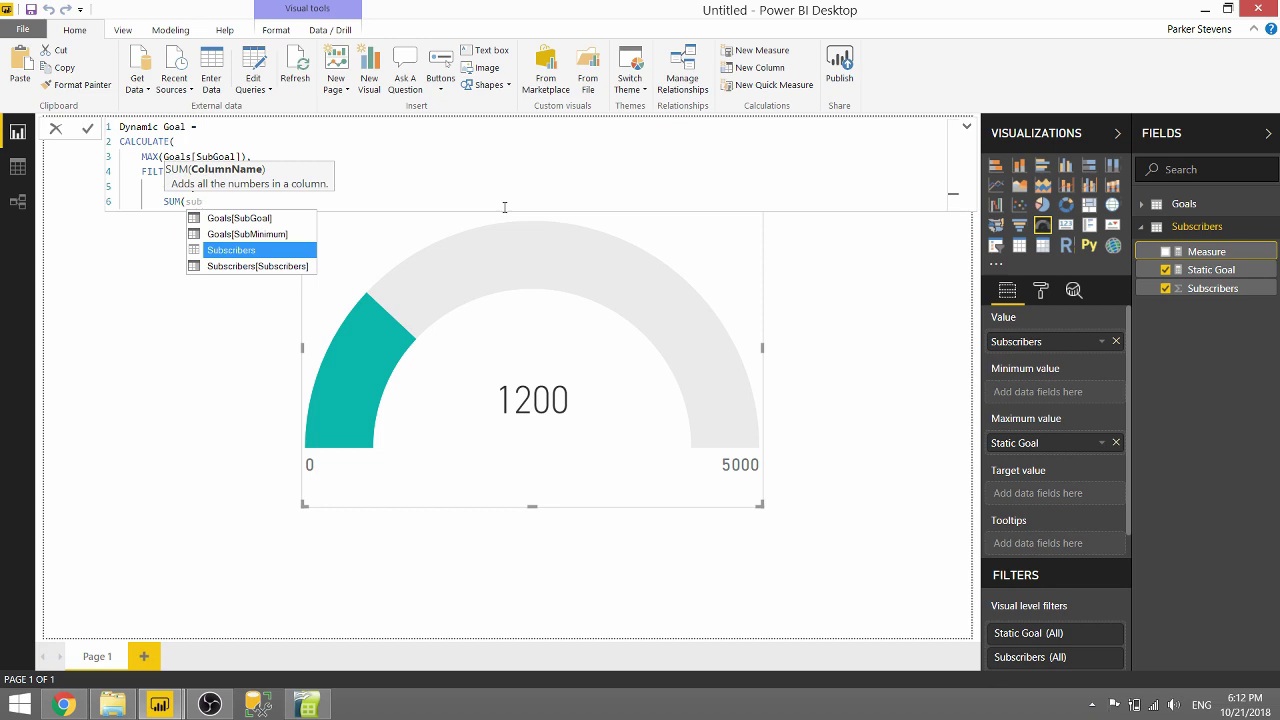
pyautogui.press('Down')
pyautogui.press('Tab')
pyautogui.write(')) ')
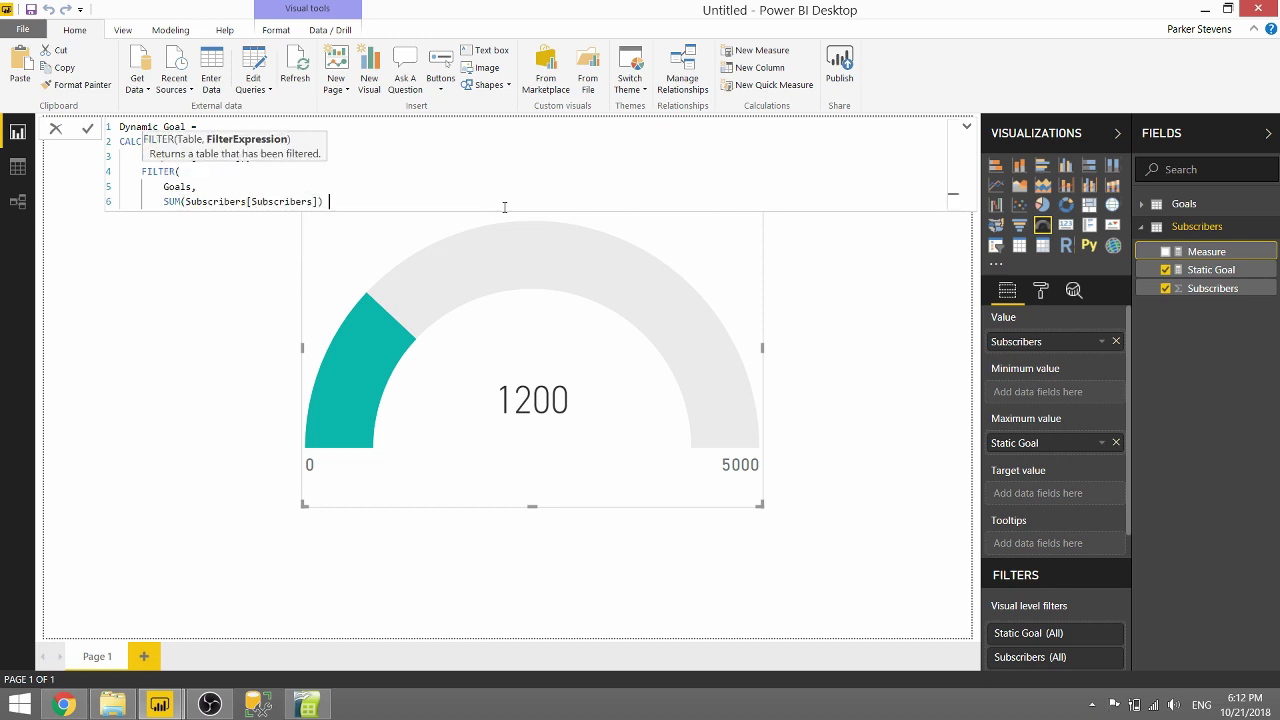
pyautogui.write('>= min')
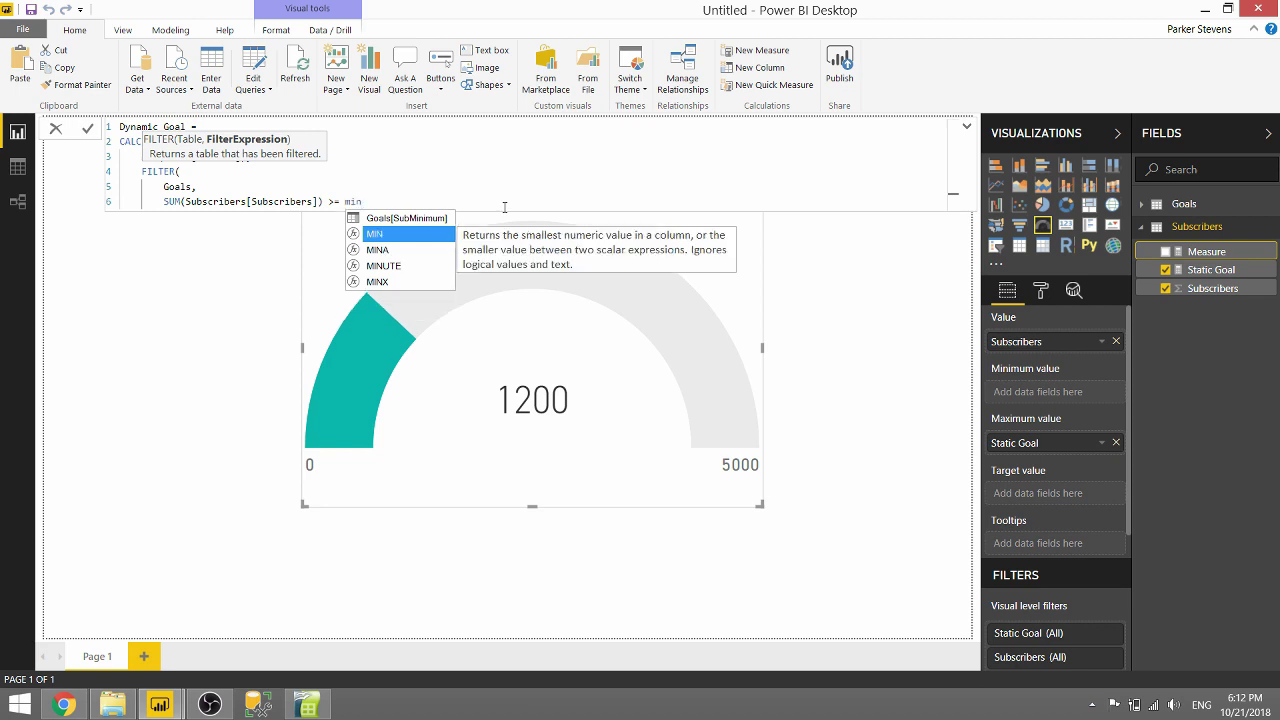
pyautogui.press('Up')
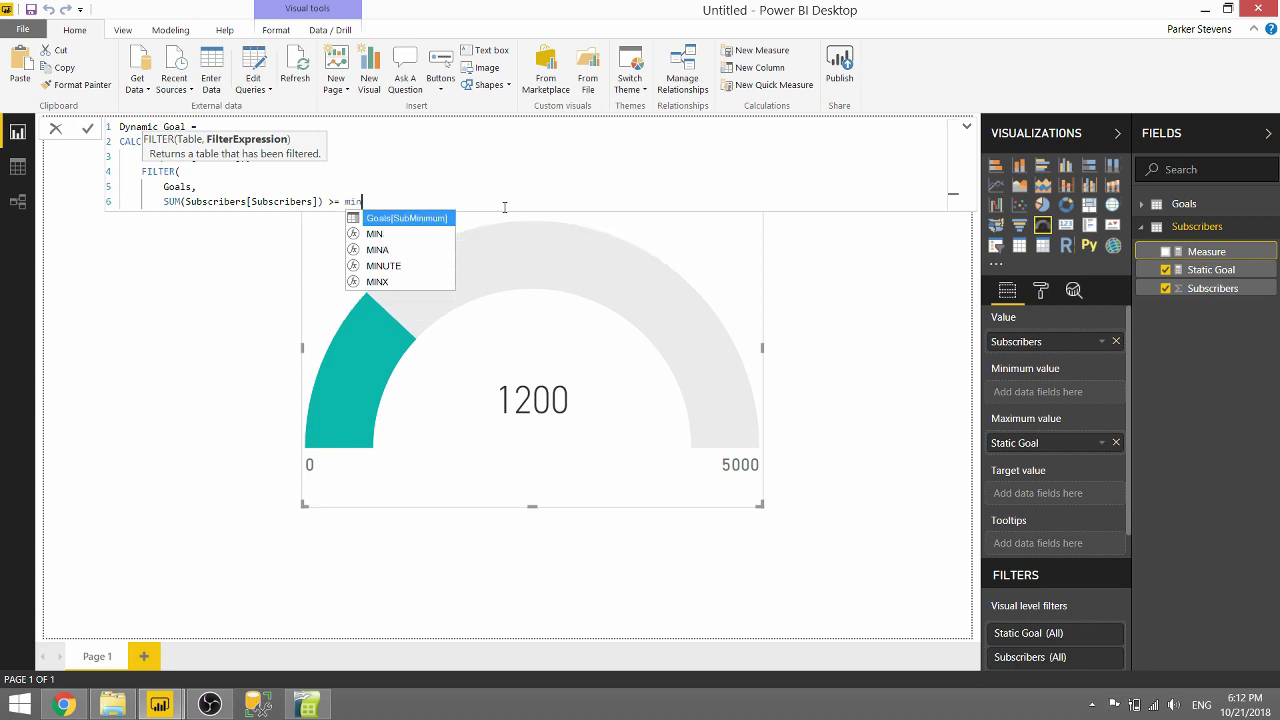
pyautogui.press('Tab')
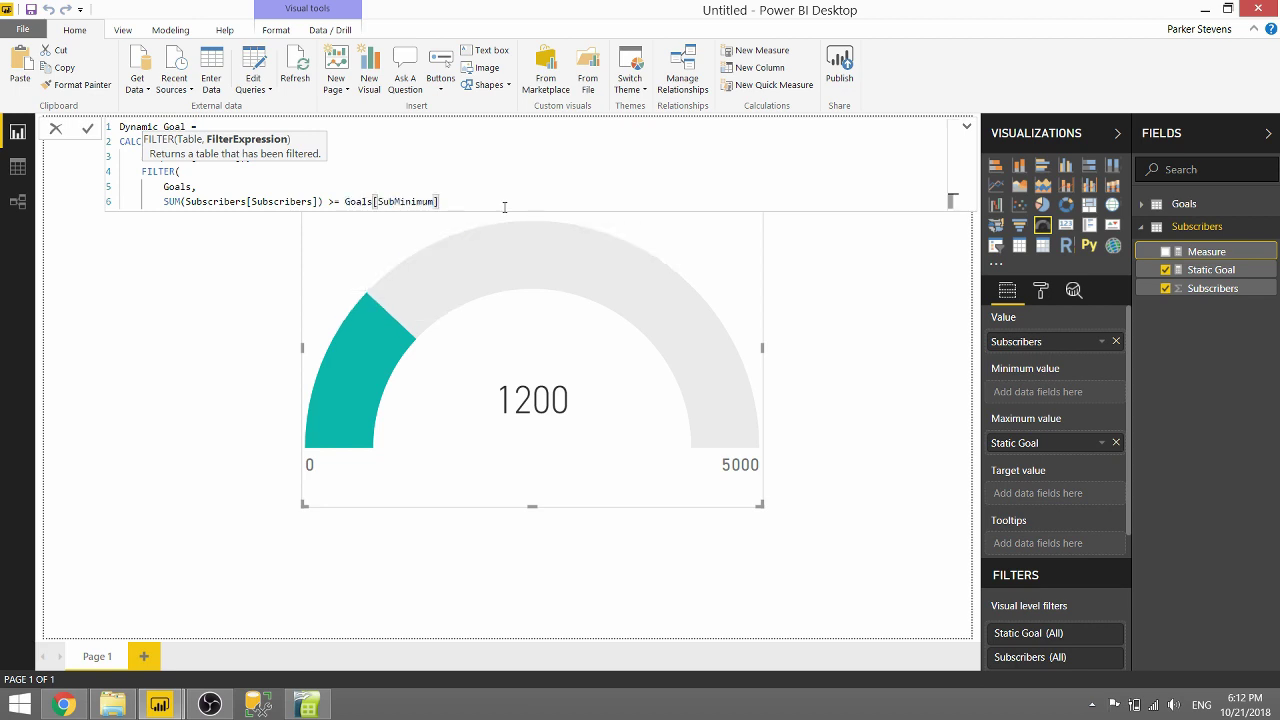
pyautogui.hotkey('shift', 'Return')
pyautogui.write(')')
pyautogui.hotkey('shift', 'Return')
pyautogui.write(')')
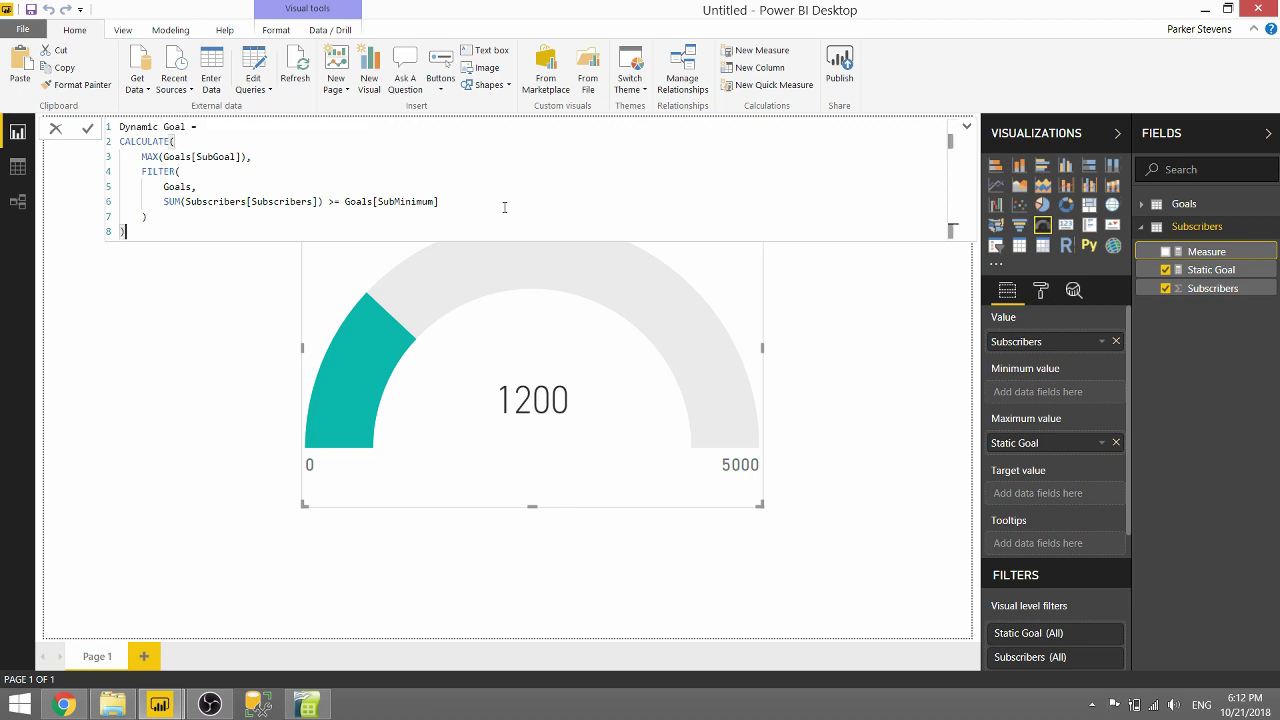
pyautogui.press('Return')
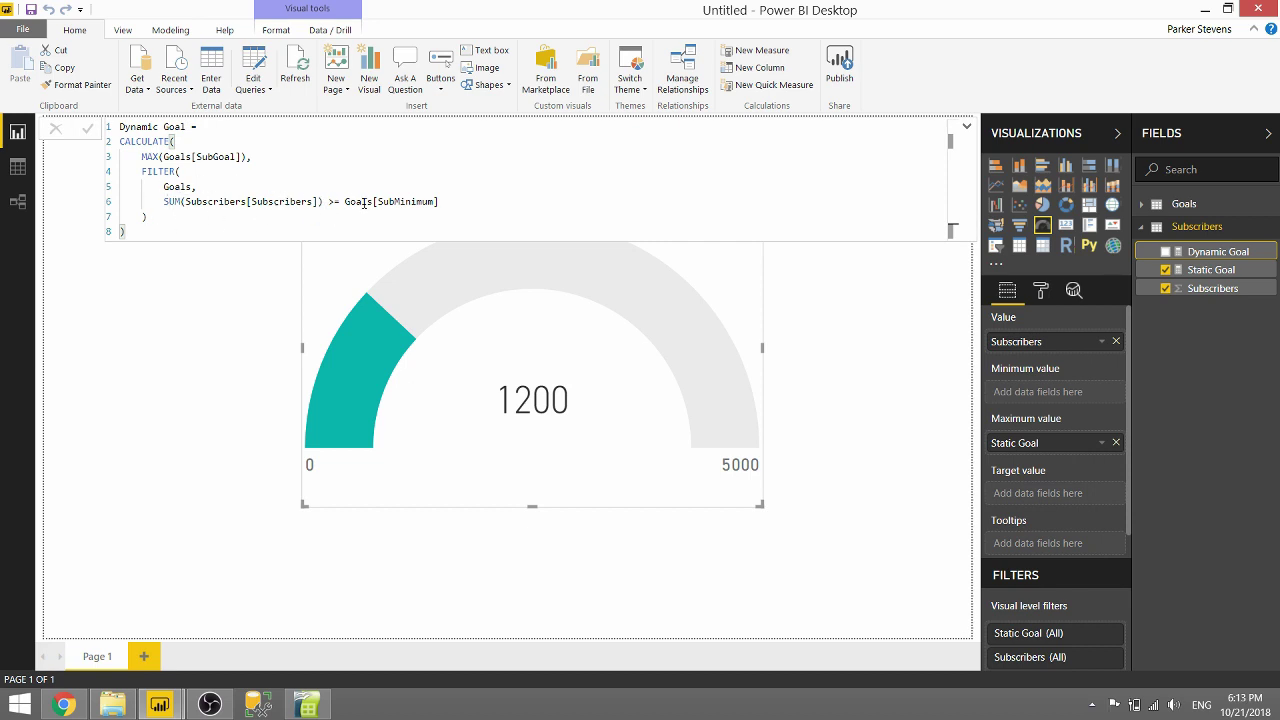
pyautogui.click(966, 126)
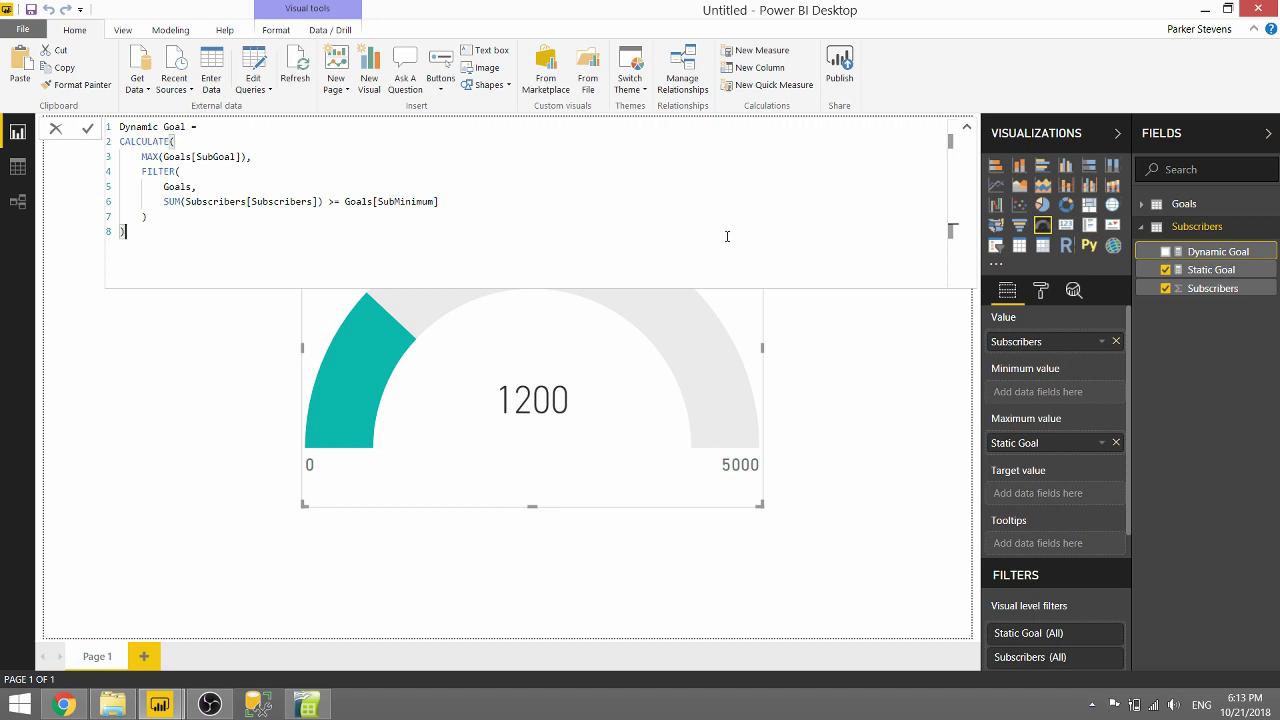
# Step: Use Dynamic Goal as the gauge's maximum, then change Subscribers.csv A2 to 100 and return
pyautogui.click(966, 128)
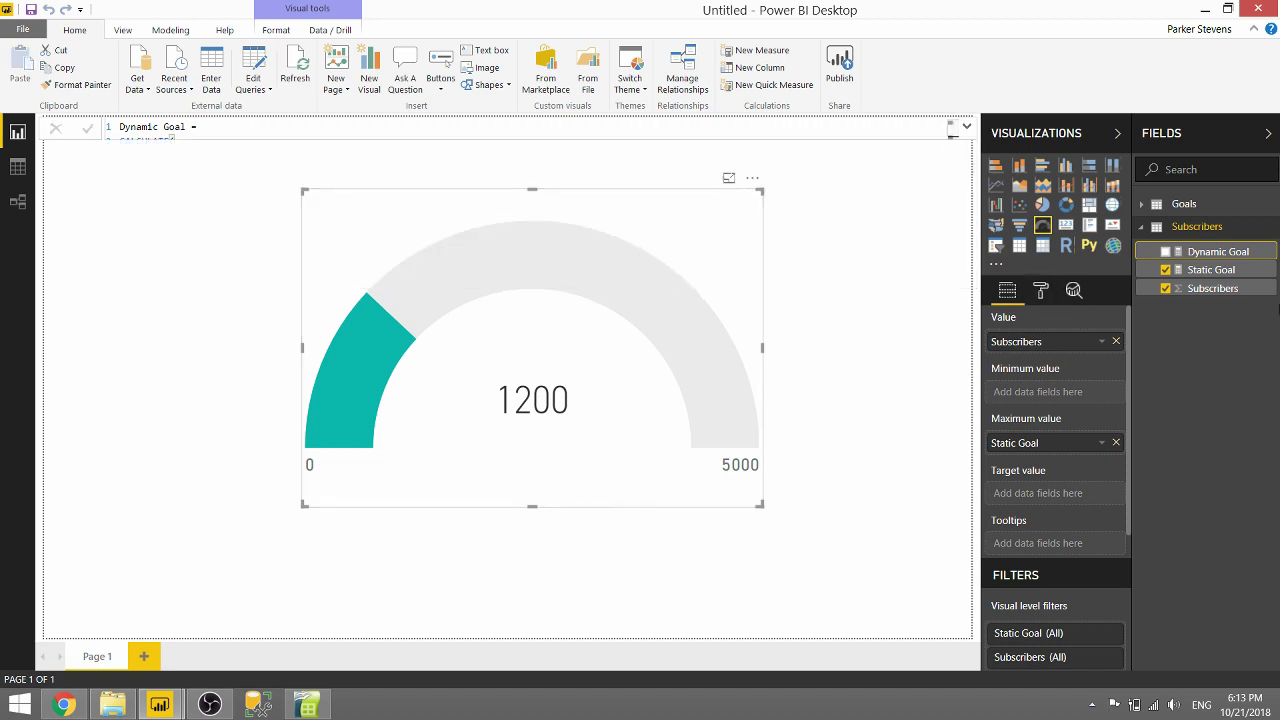
pyautogui.moveTo(1222, 256); pyautogui.dragTo(1073, 446)
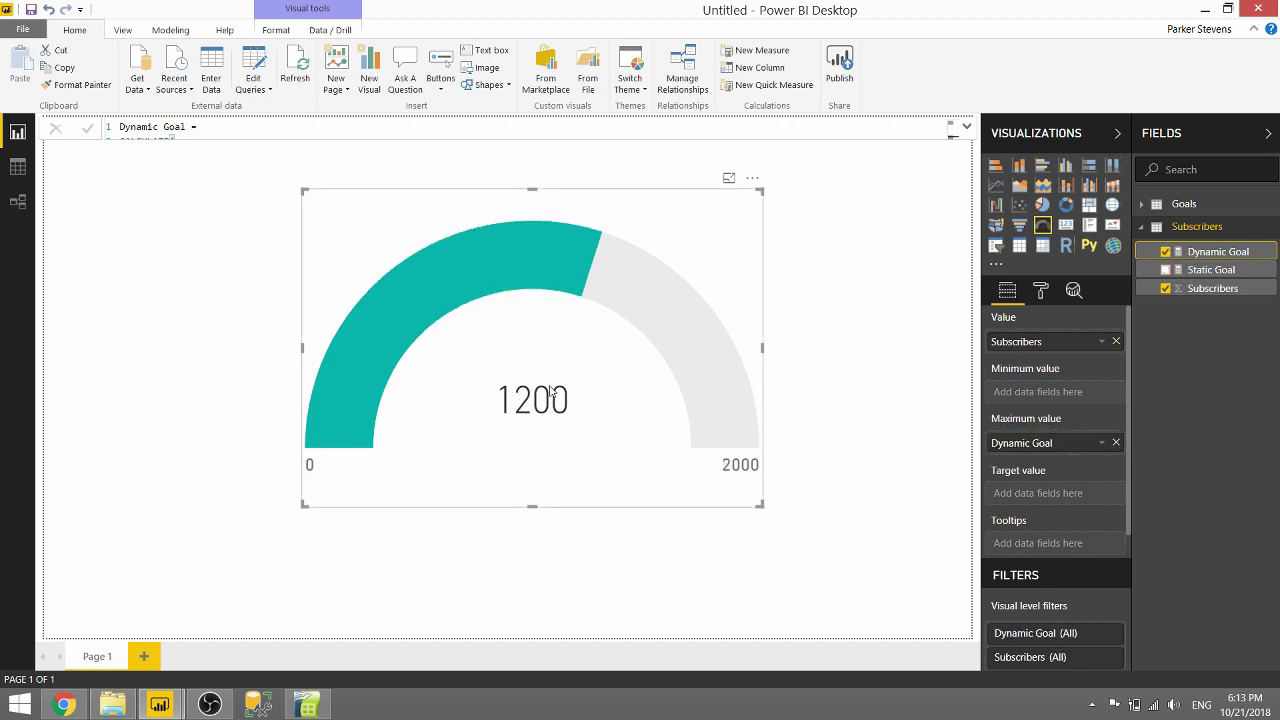
pyautogui.click(293, 710)
pyautogui.click(86, 140)
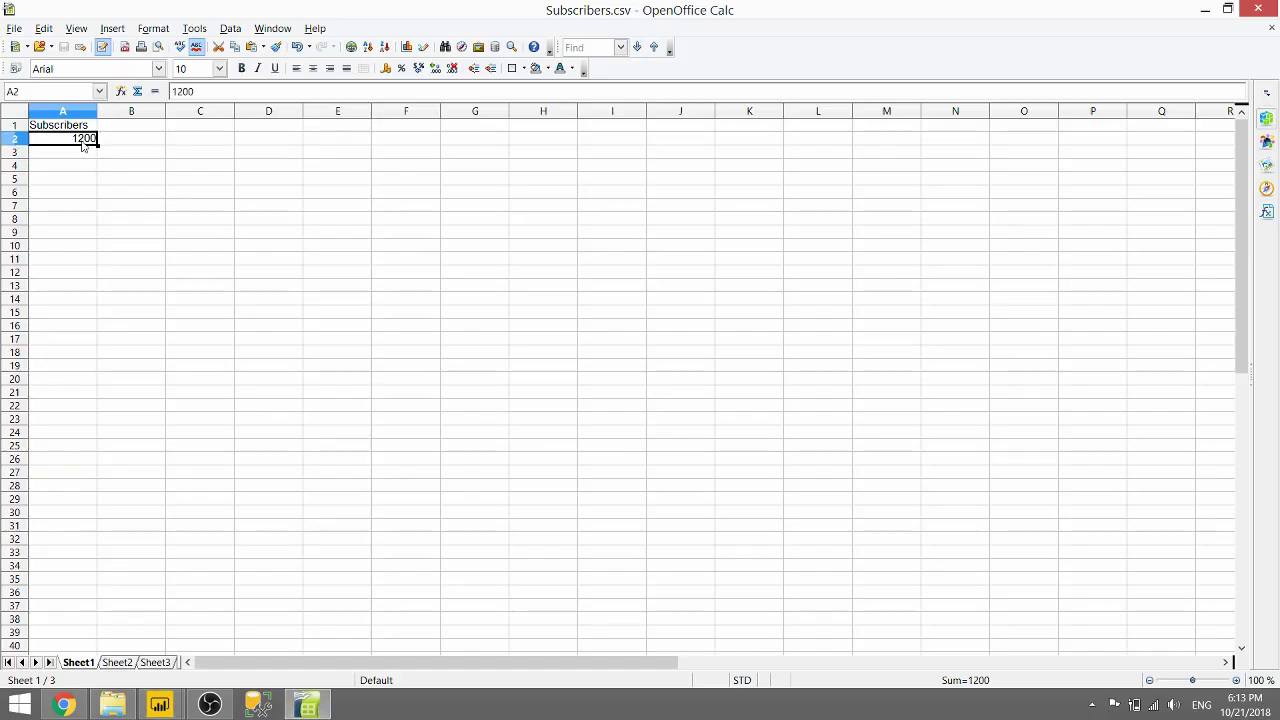
pyautogui.write('10')
pyautogui.press('BackSpace')
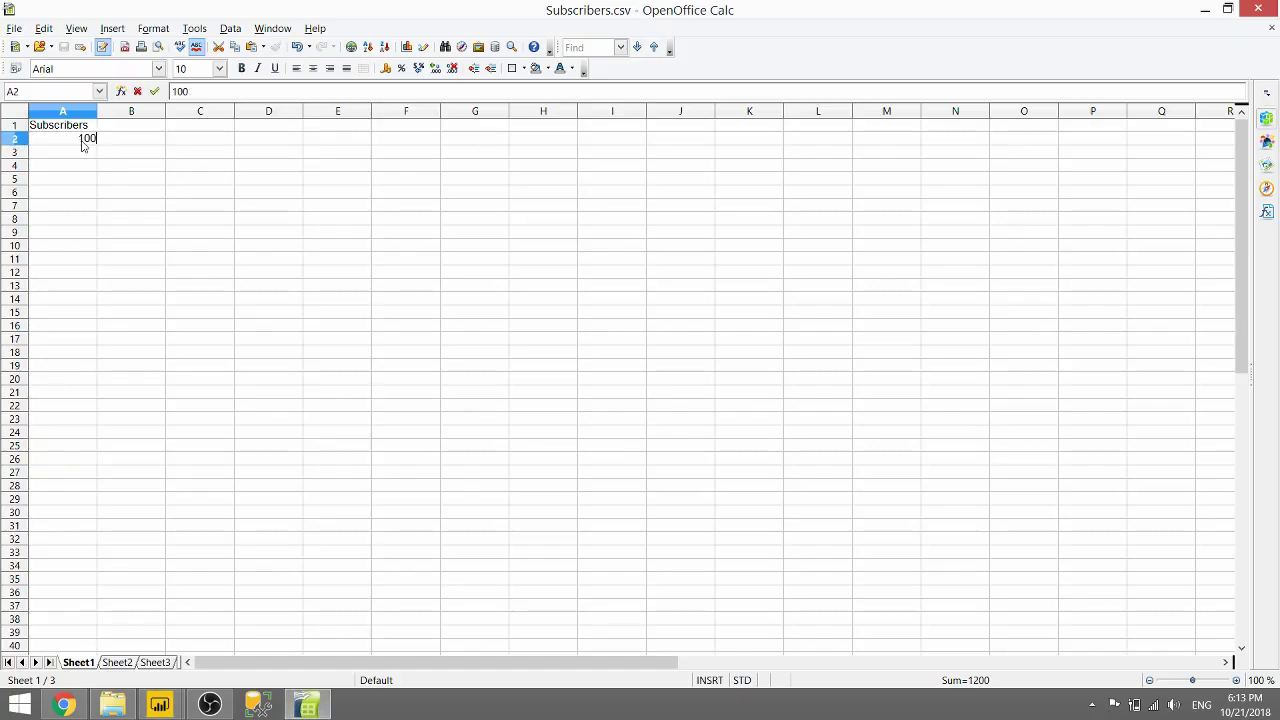
pyautogui.press('Return')
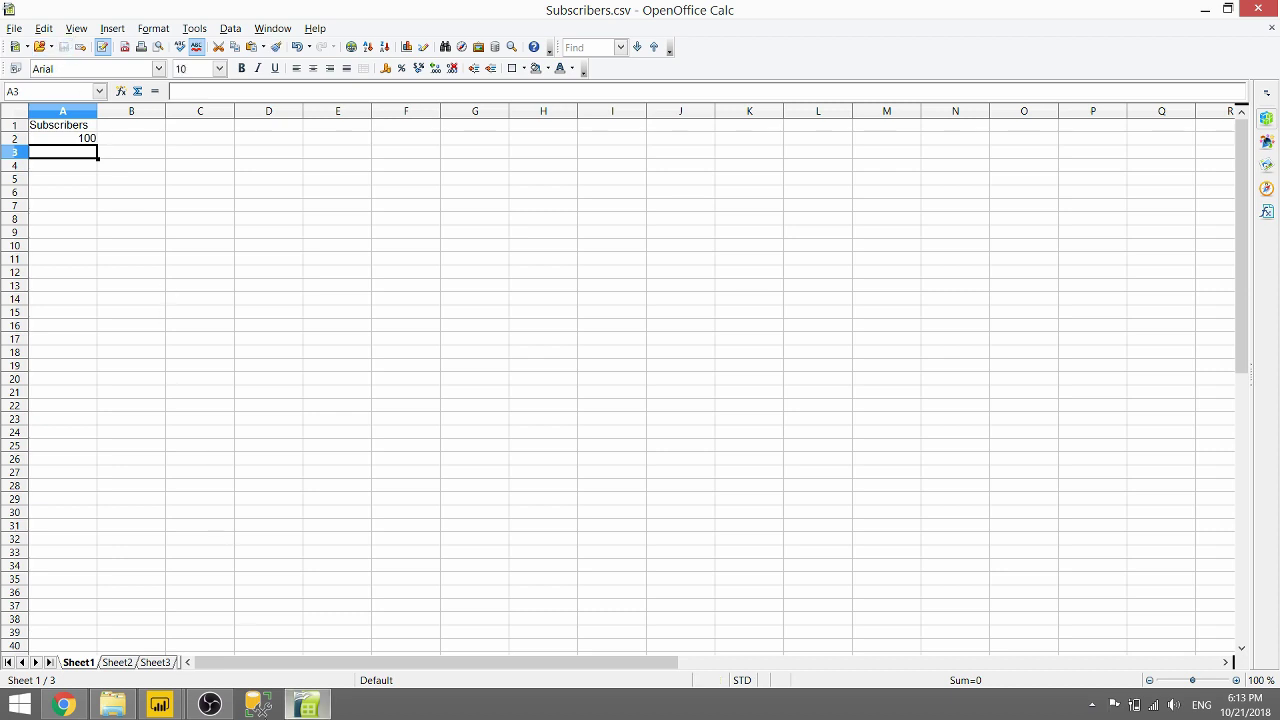
pyautogui.moveTo(160, 705)
pyautogui.click(110, 610)
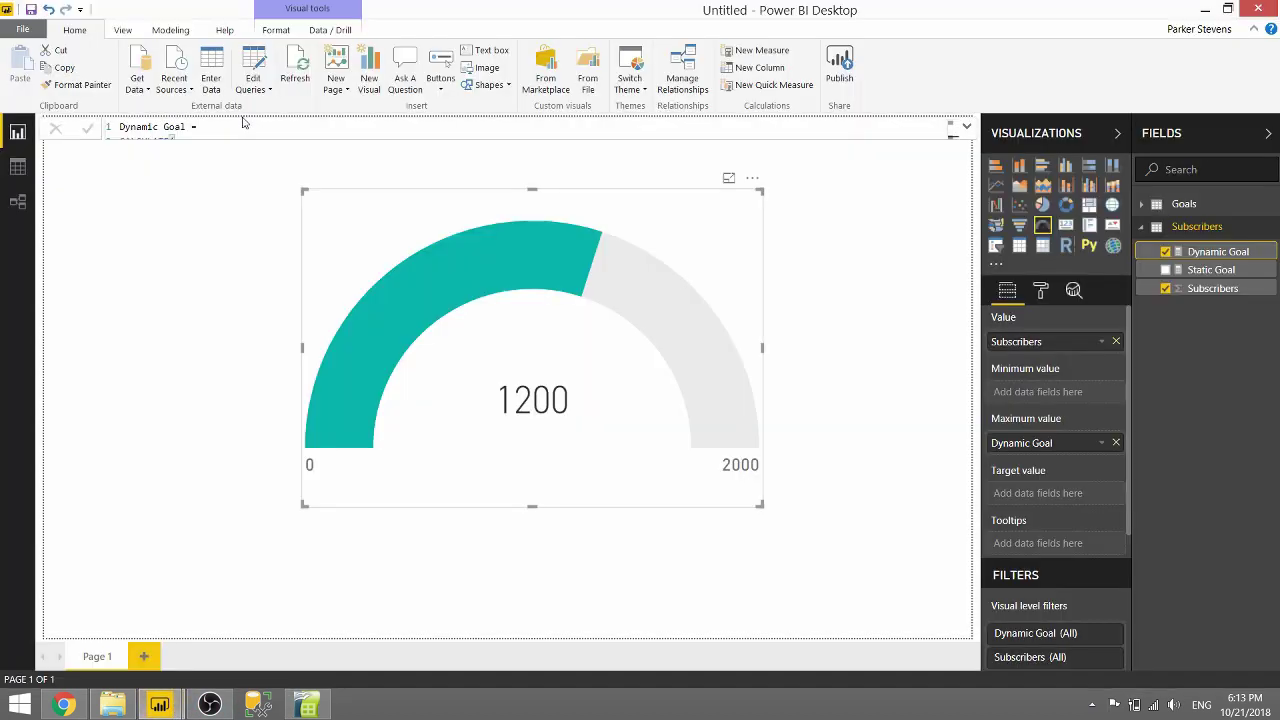
# Step: Refresh so the gauge reads 100 of 500, and check the Goals table rows
pyautogui.click(296, 70)
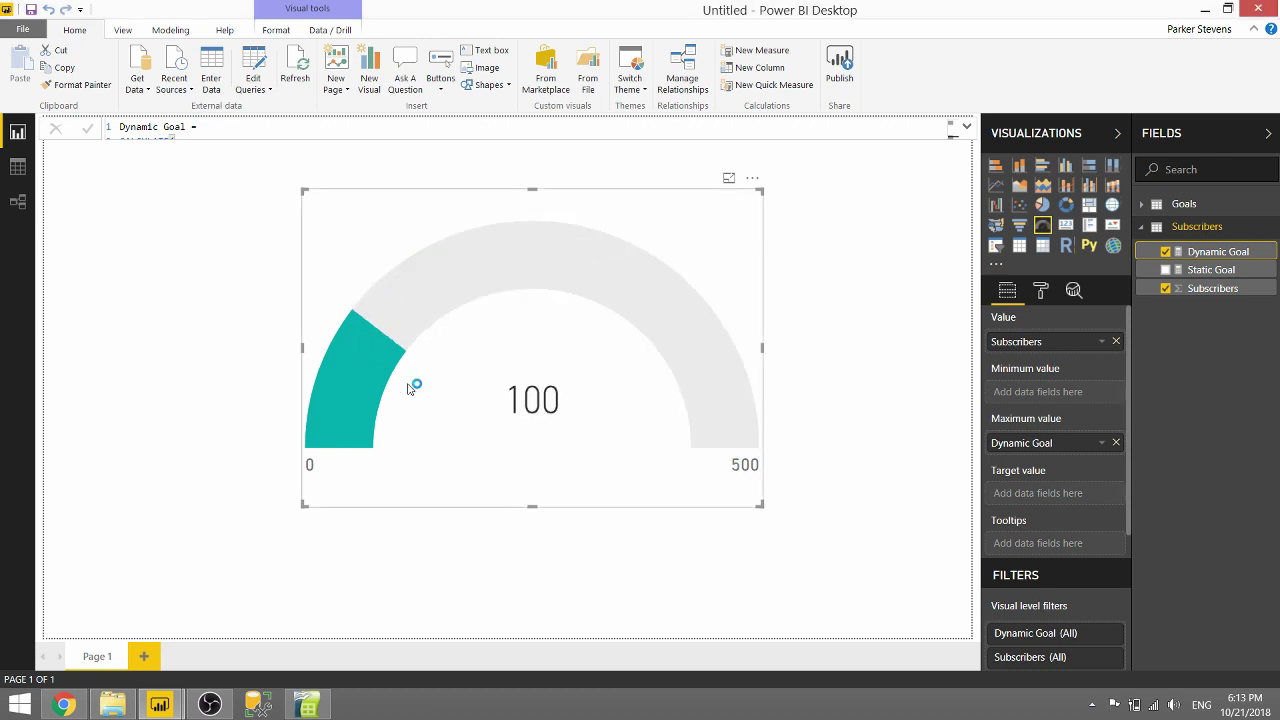
pyautogui.click(18, 168)
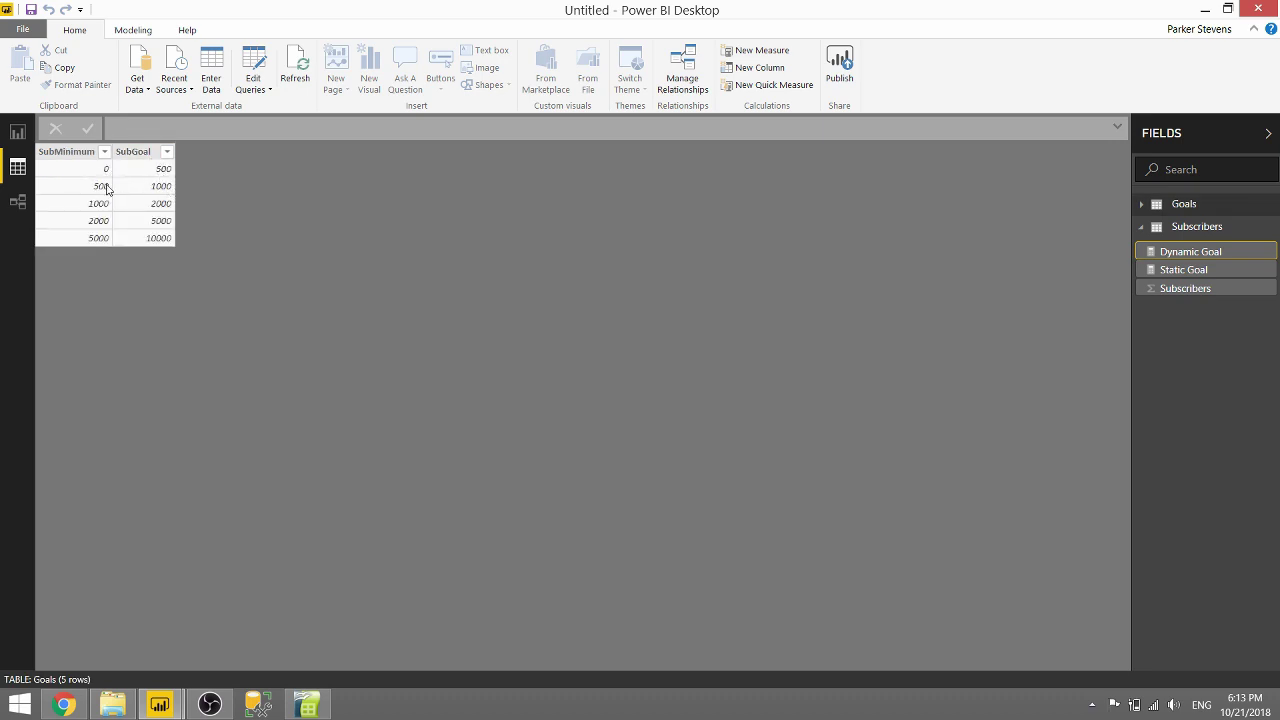
pyautogui.click(18, 132)
# Step: Change the Subscribers.csv count in A2 to 700 and return to Power BI
pyautogui.click(307, 705)
pyautogui.click(72, 142)
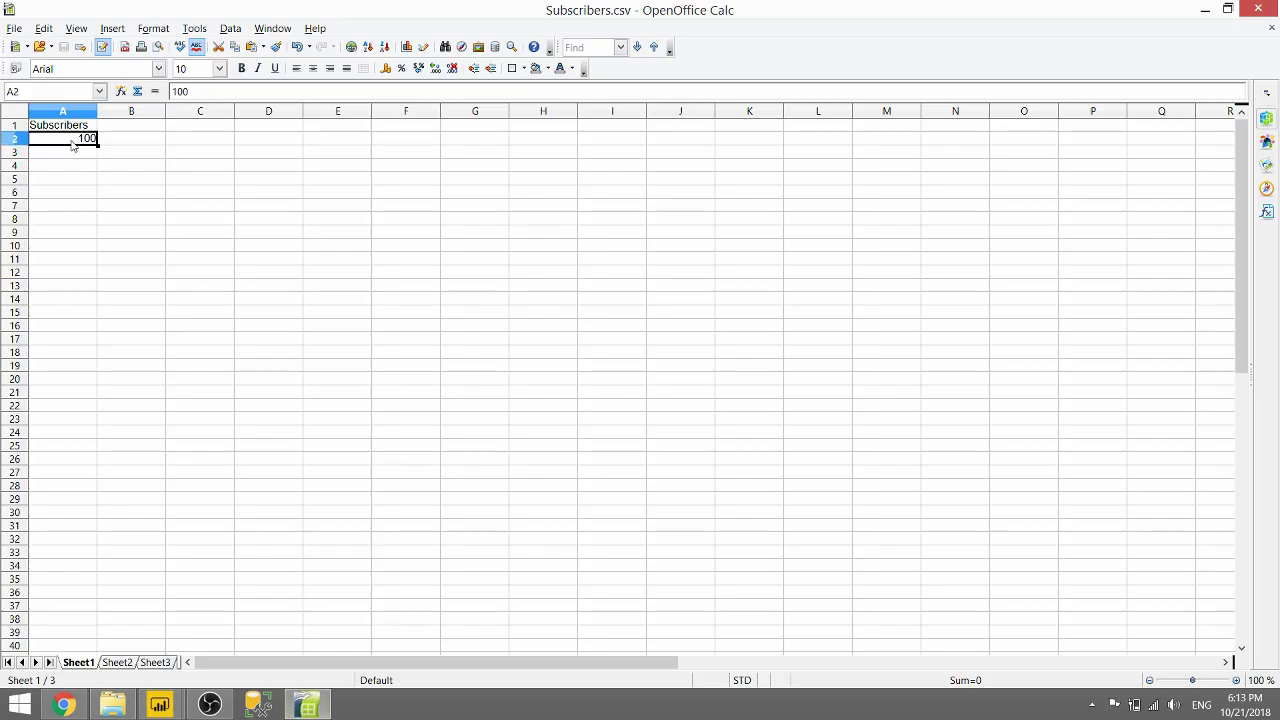
pyautogui.write('70')
pyautogui.click(200, 178)
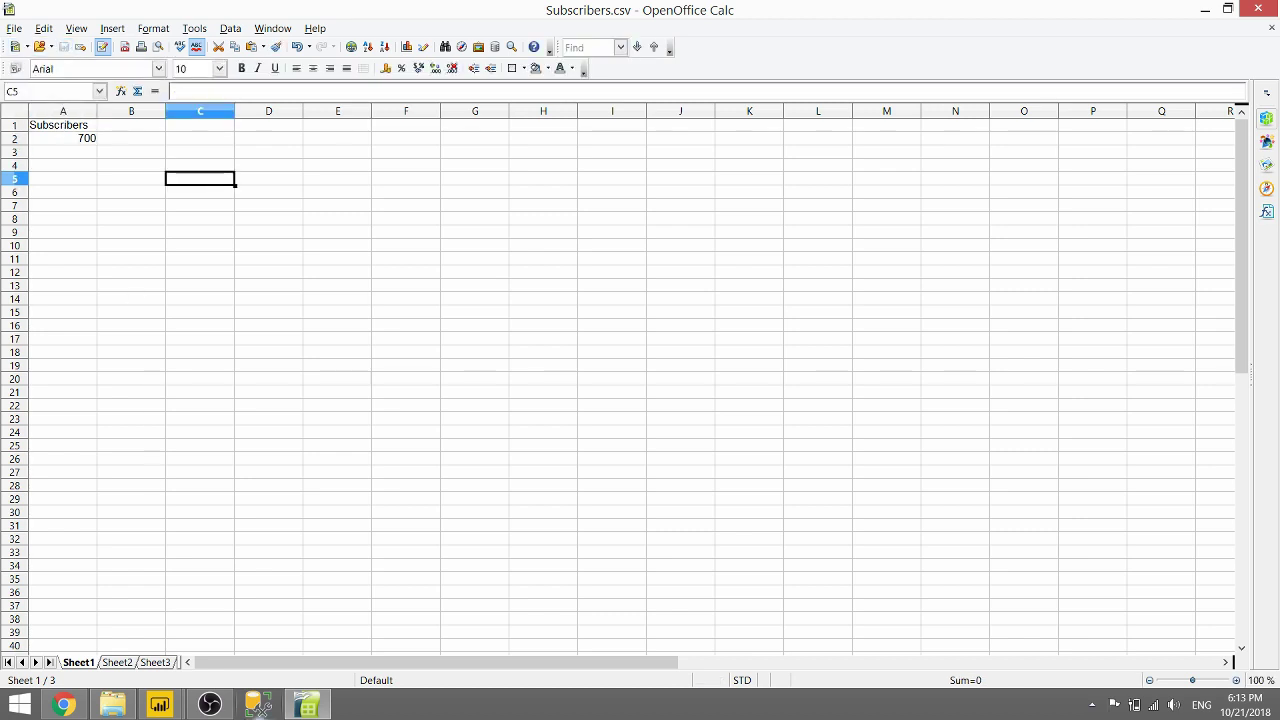
pyautogui.moveTo(160, 705)
pyautogui.click(140, 630)
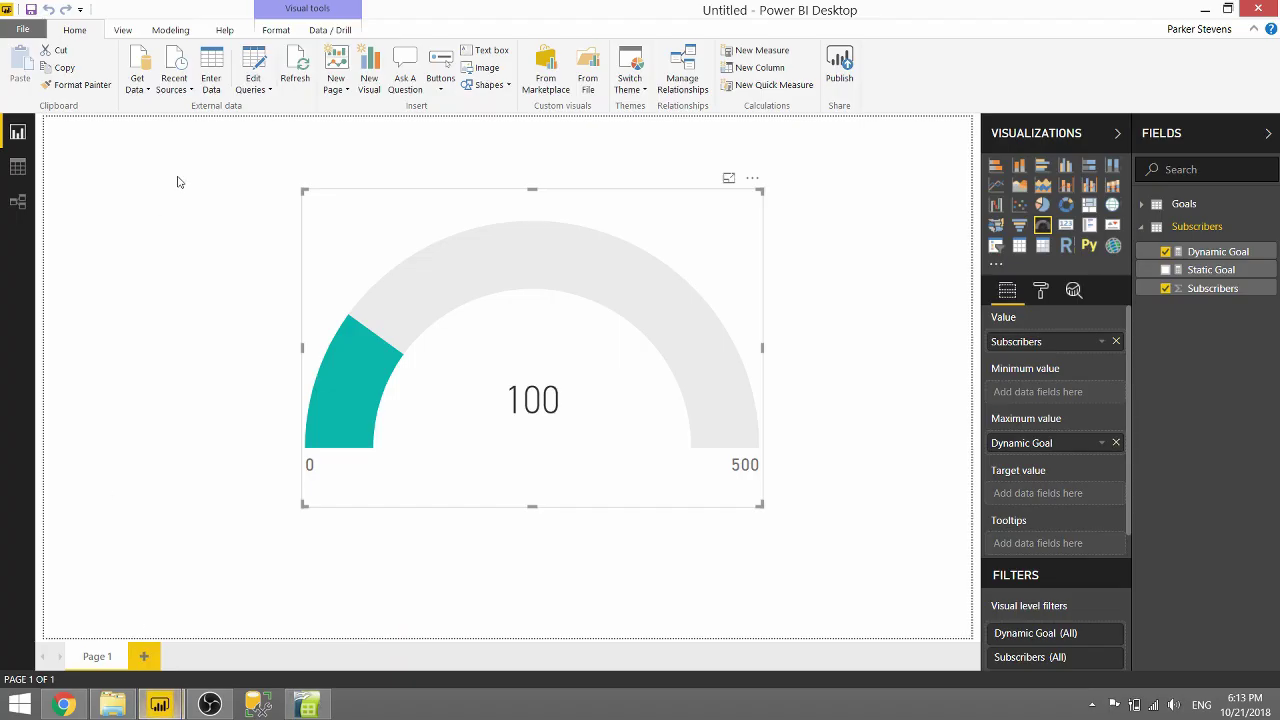
# Step: Refresh so the gauge shows 700 of 1000, then move the gauge to the left
pyautogui.click(283, 86)
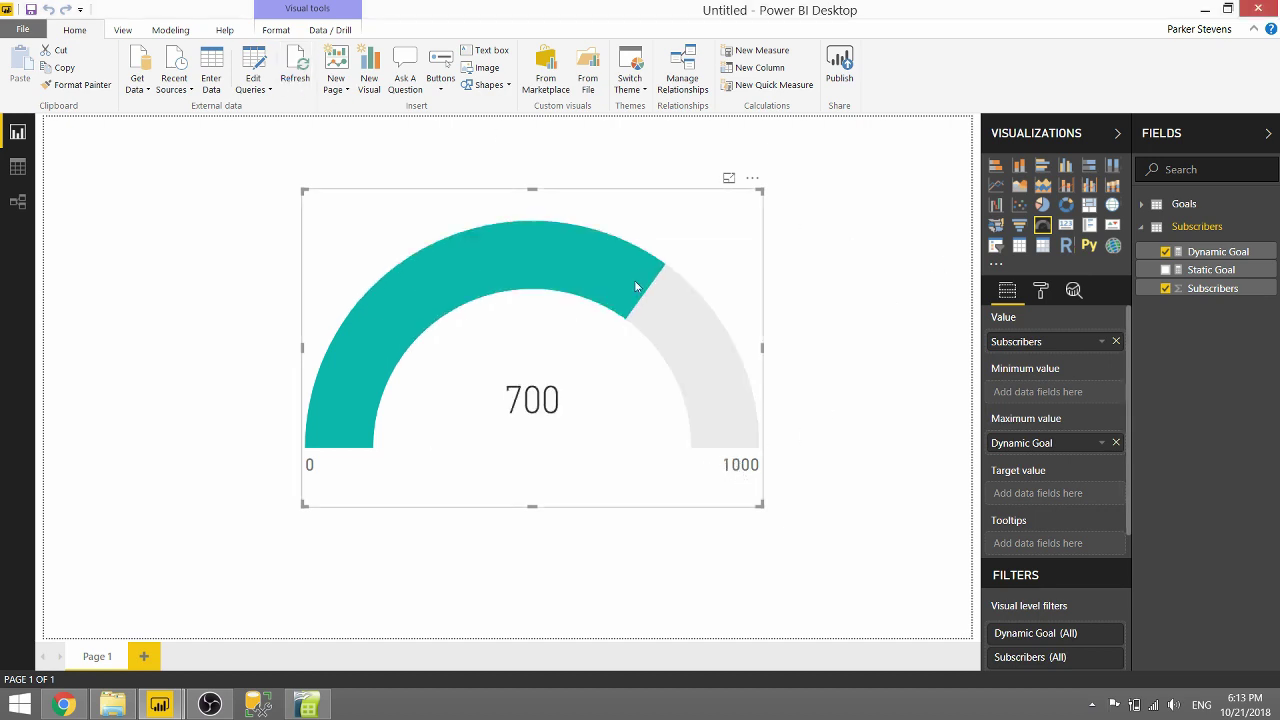
pyautogui.moveTo(641, 206); pyautogui.dragTo(396, 235)
pyautogui.click(760, 240)
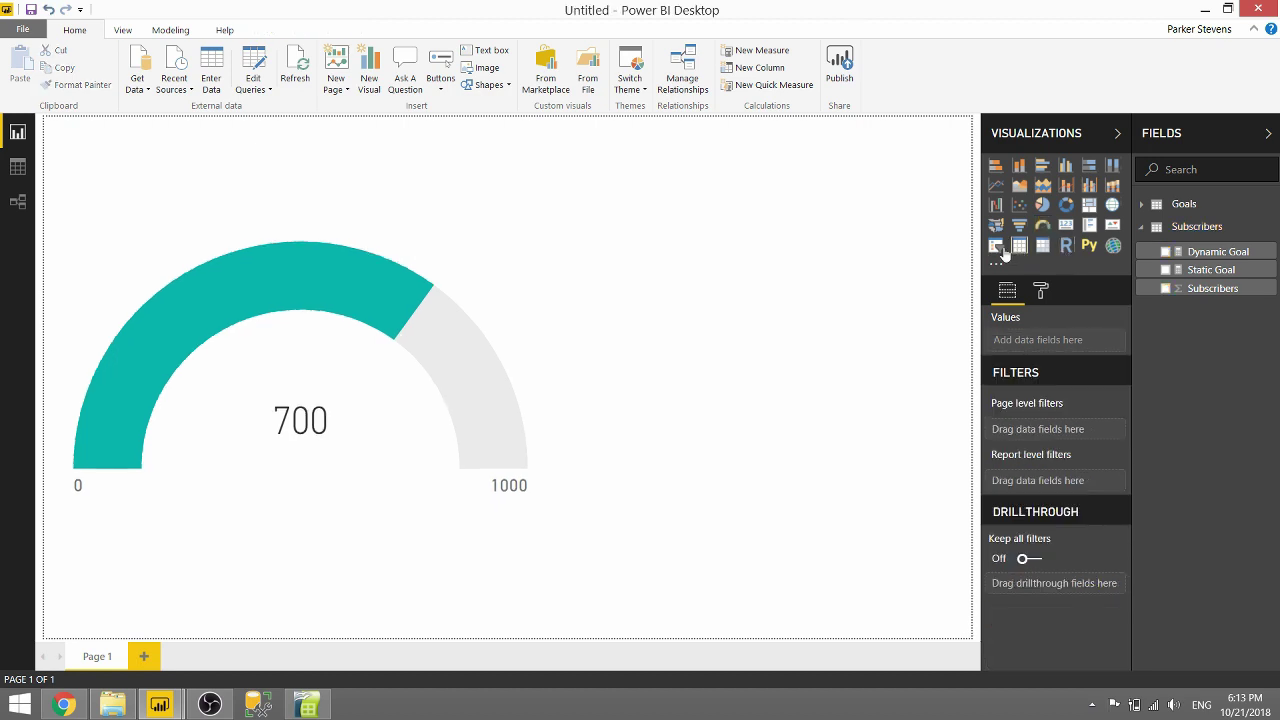
# Step: Add a new table visual and size it at the right of the page
pyautogui.click(1019, 245)
pyautogui.moveTo(521, 547); pyautogui.dragTo(897, 277)
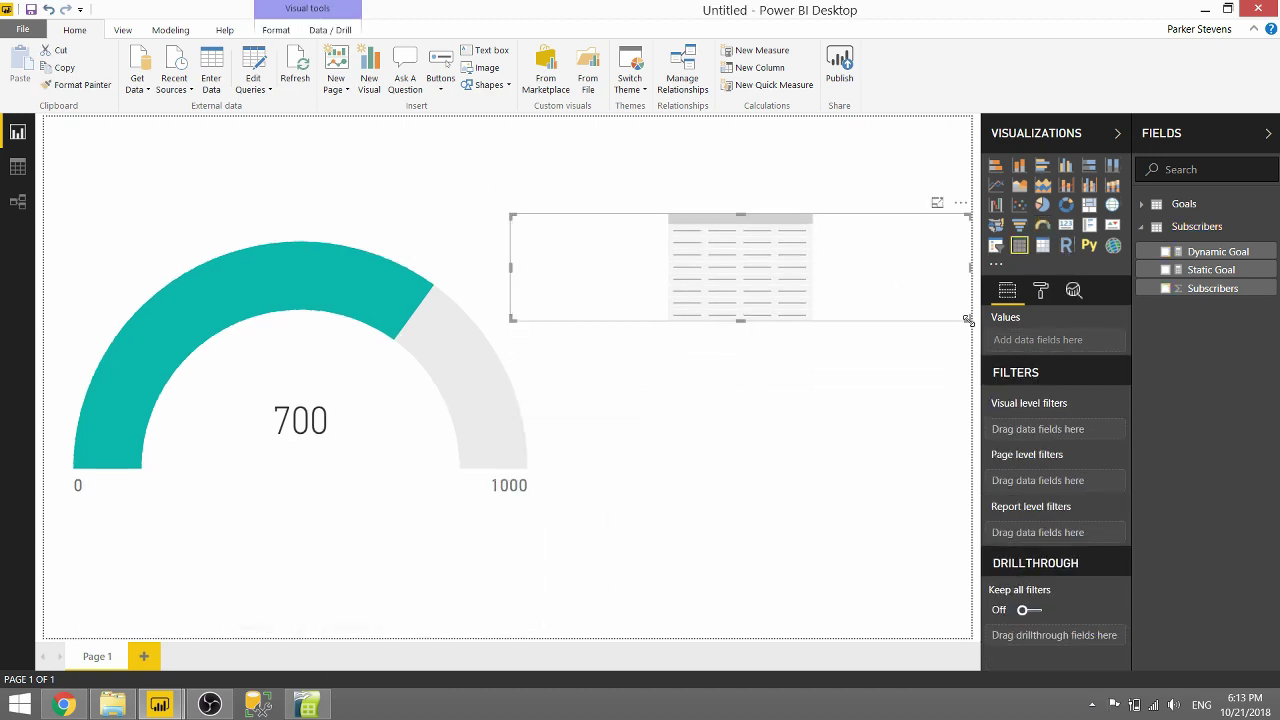
pyautogui.moveTo(970, 321); pyautogui.dragTo(876, 438)
pyautogui.moveTo(769, 339); pyautogui.dragTo(831, 357)
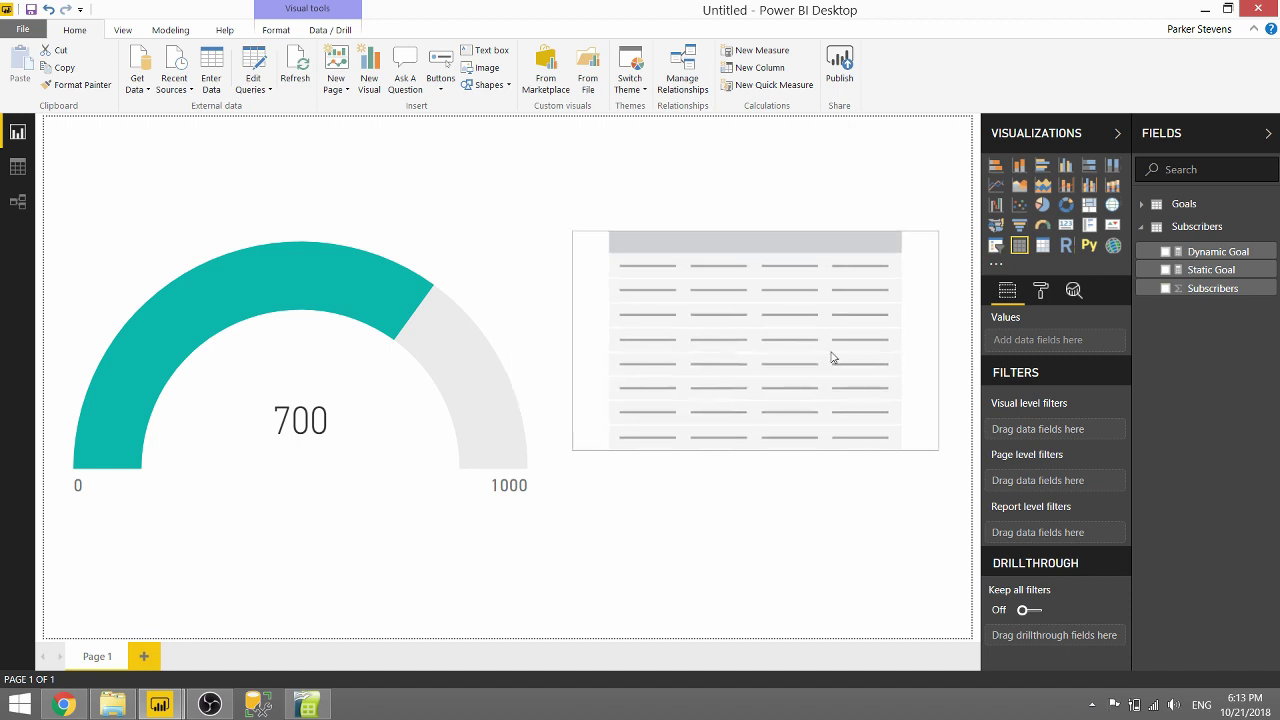
# Step: Fill the table with SubMinimum (Don't summarize), SubGoal and Dynamic Goal, then view Dynamic Goal's formula
pyautogui.click(1203, 203)
pyautogui.moveTo(1224, 255); pyautogui.dragTo(1080, 340)
pyautogui.moveTo(1203, 229); pyautogui.dragTo(1060, 350)
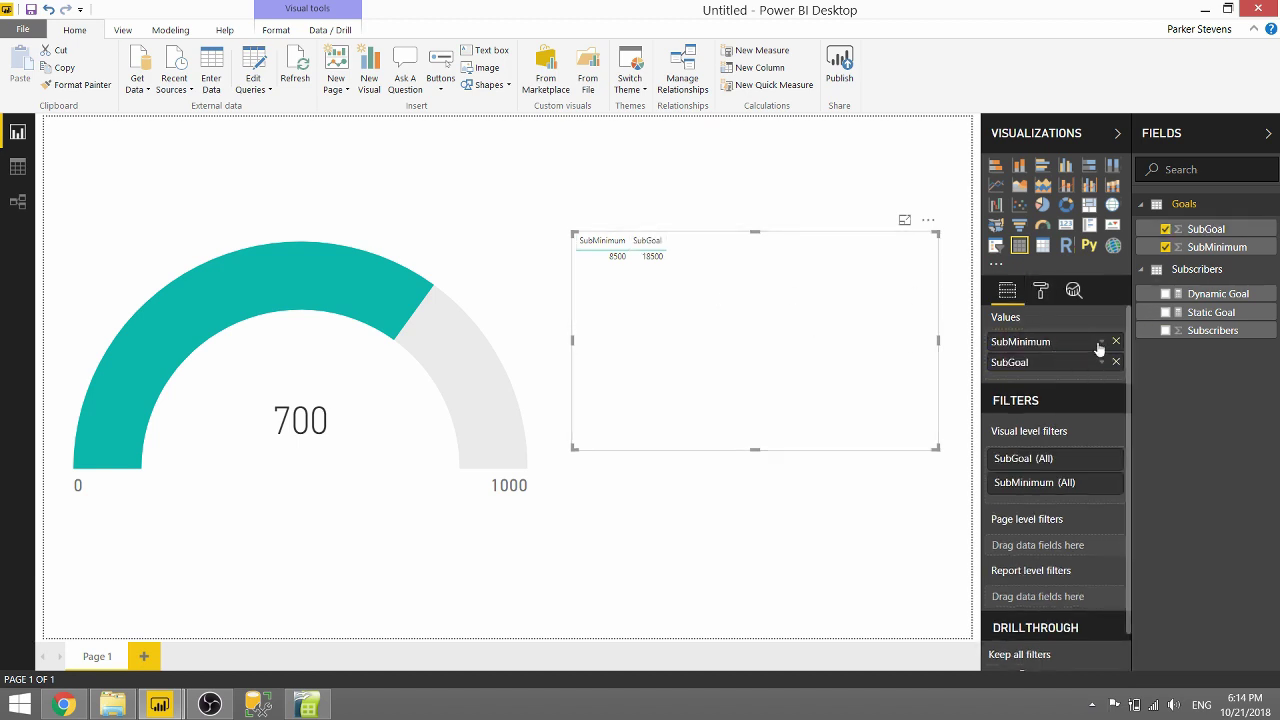
pyautogui.click(1100, 343)
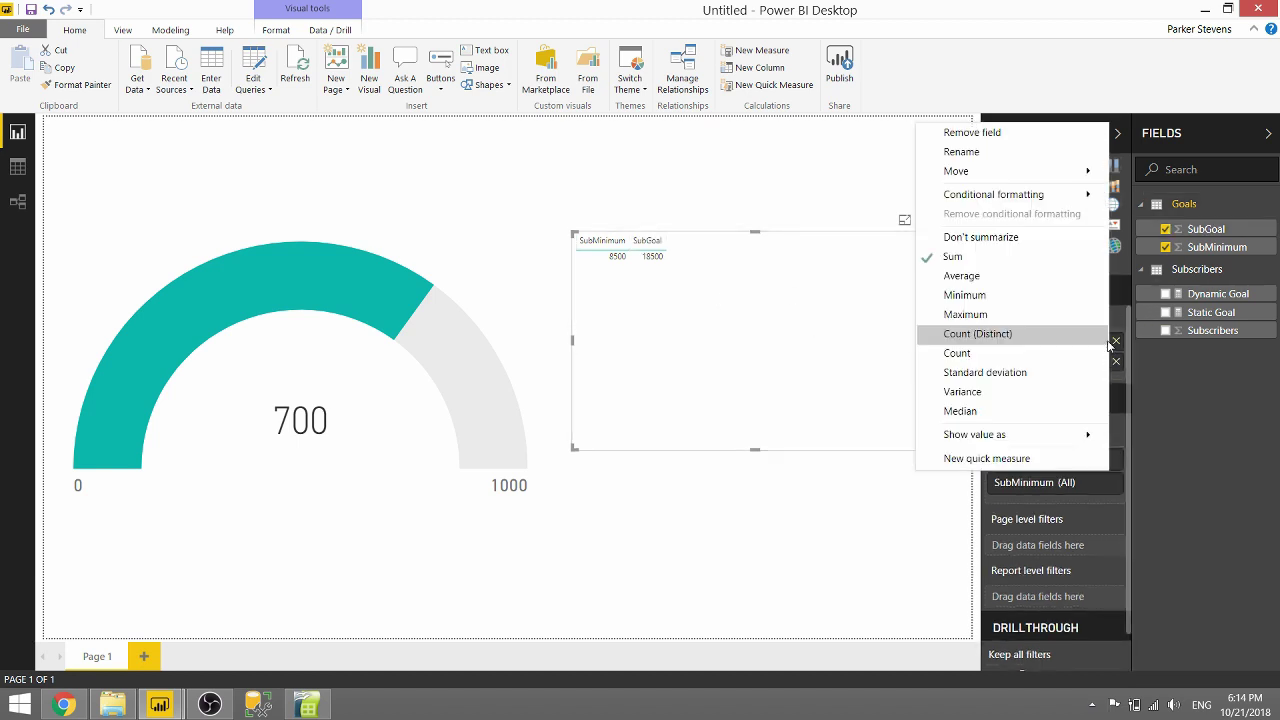
pyautogui.click(997, 245)
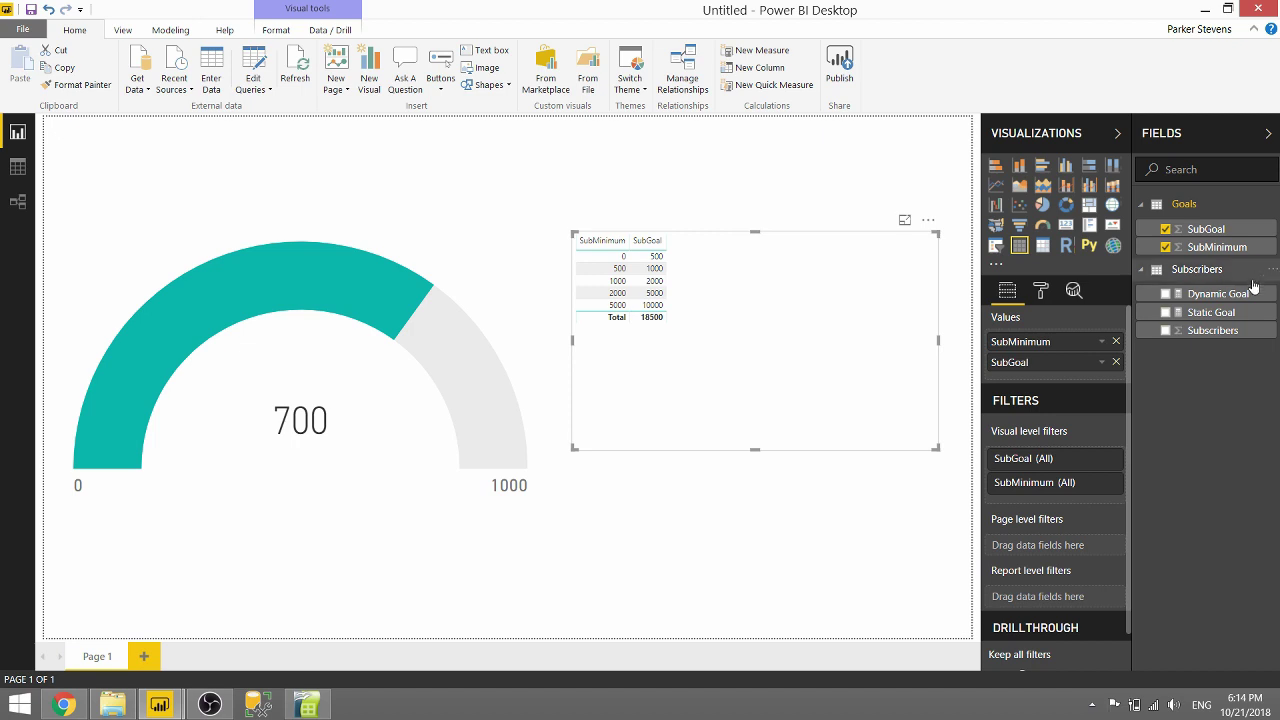
pyautogui.moveTo(1236, 296); pyautogui.dragTo(760, 302)
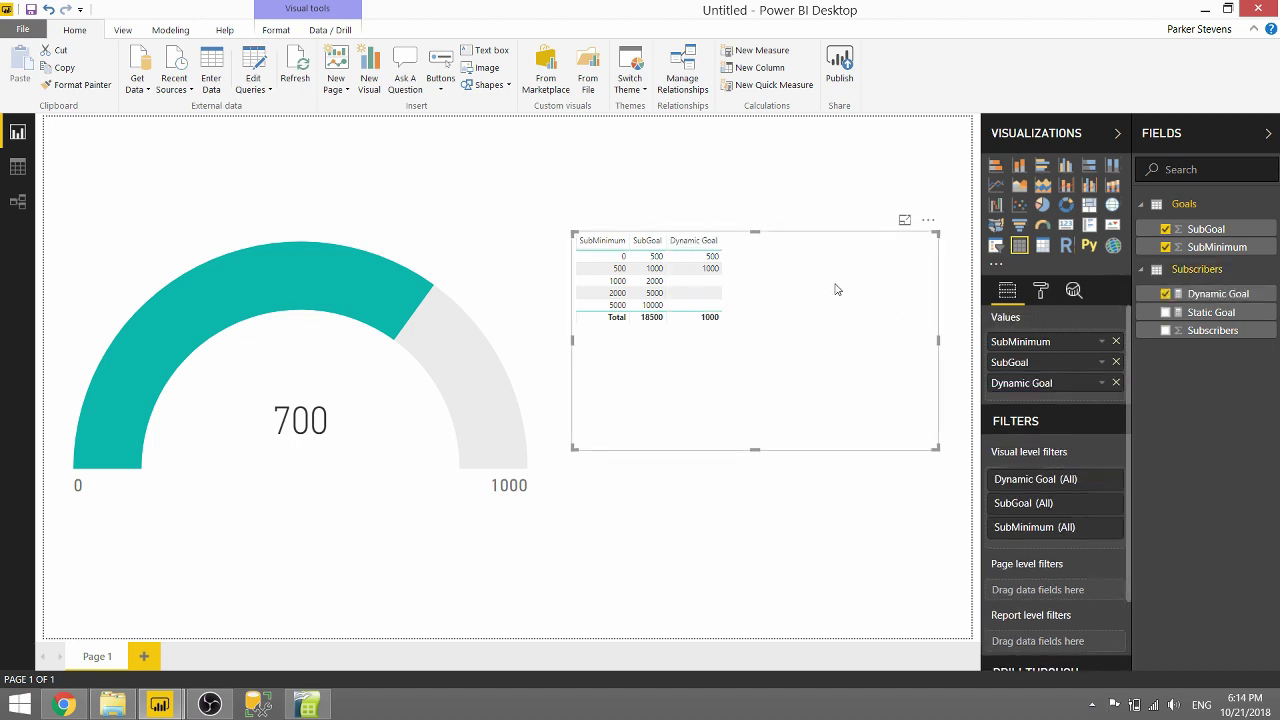
pyautogui.press('Escape')
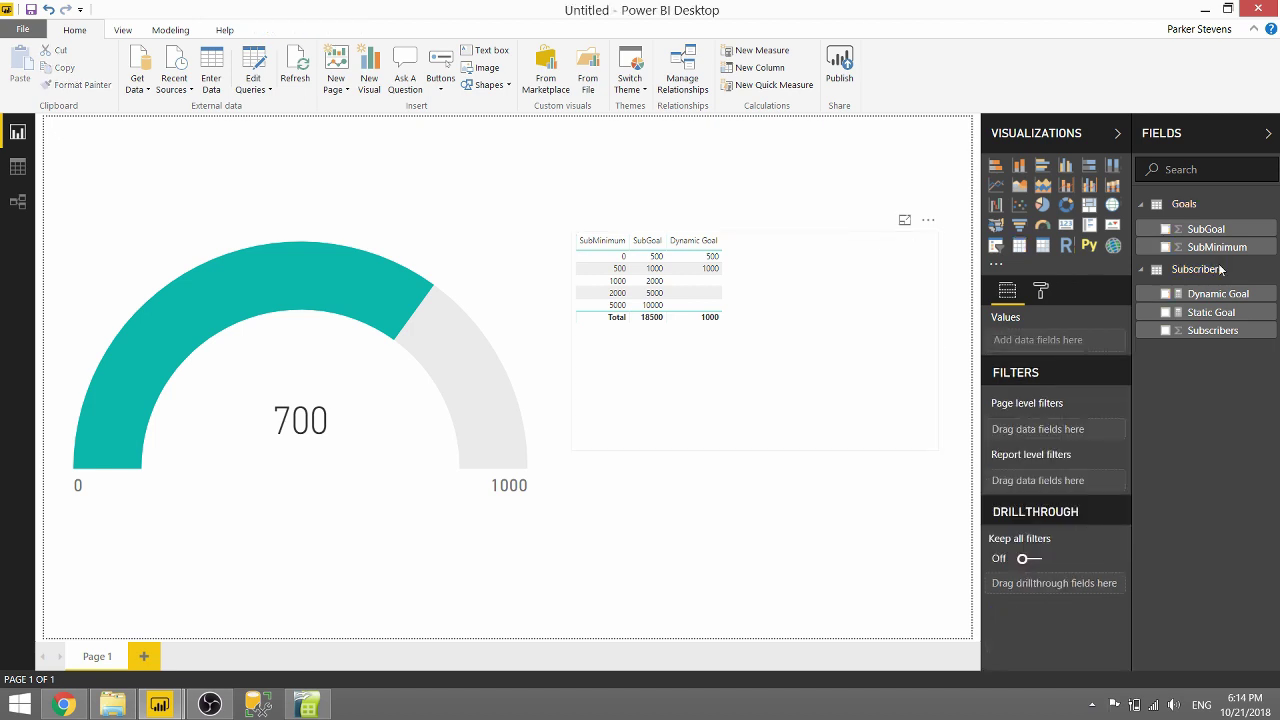
pyautogui.click(1220, 294)
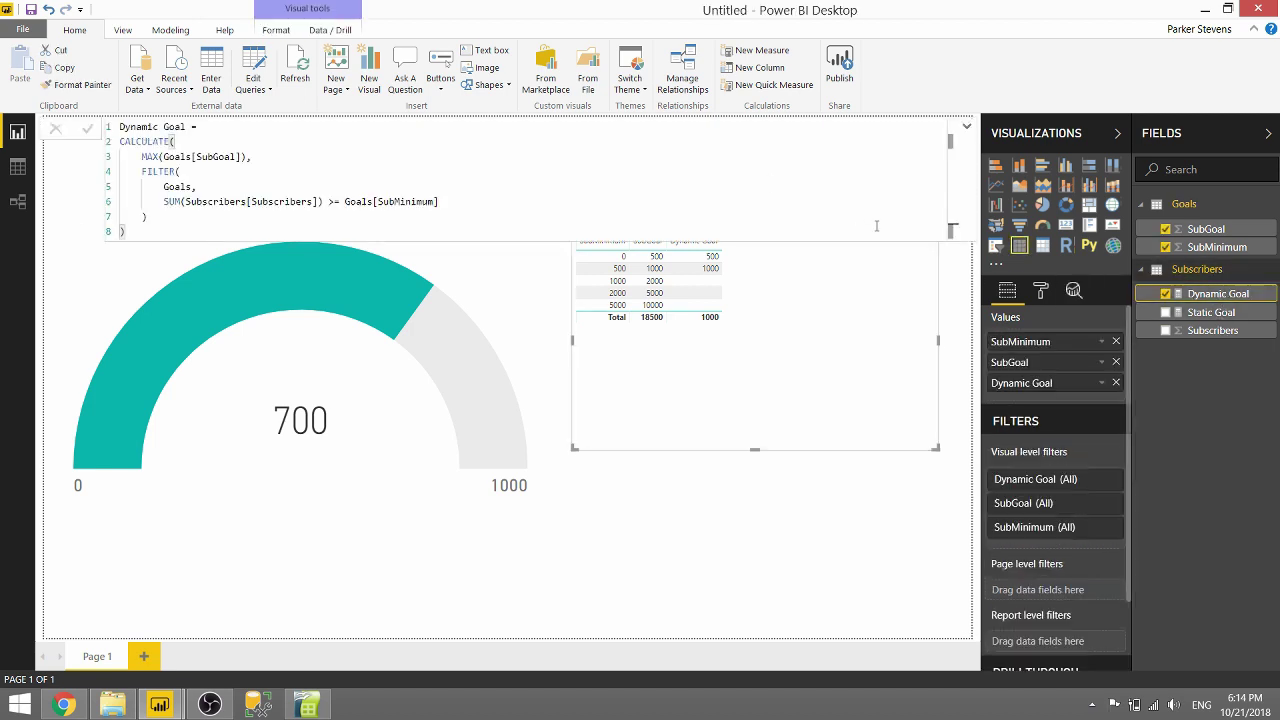
# Step: Move the goals table below the formula, then save 2500 in Subscribers.csv cell A2
pyautogui.moveTo(845, 455); pyautogui.dragTo(840, 491)
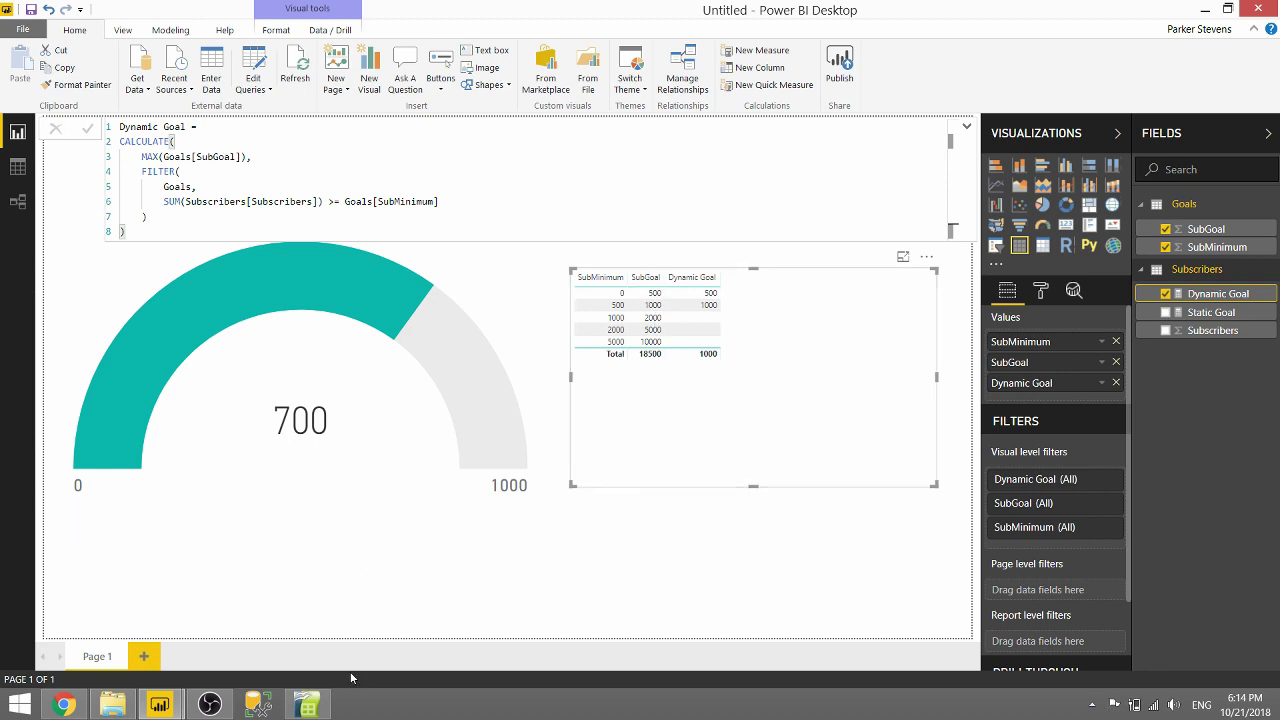
pyautogui.click(314, 707)
pyautogui.click(60, 138)
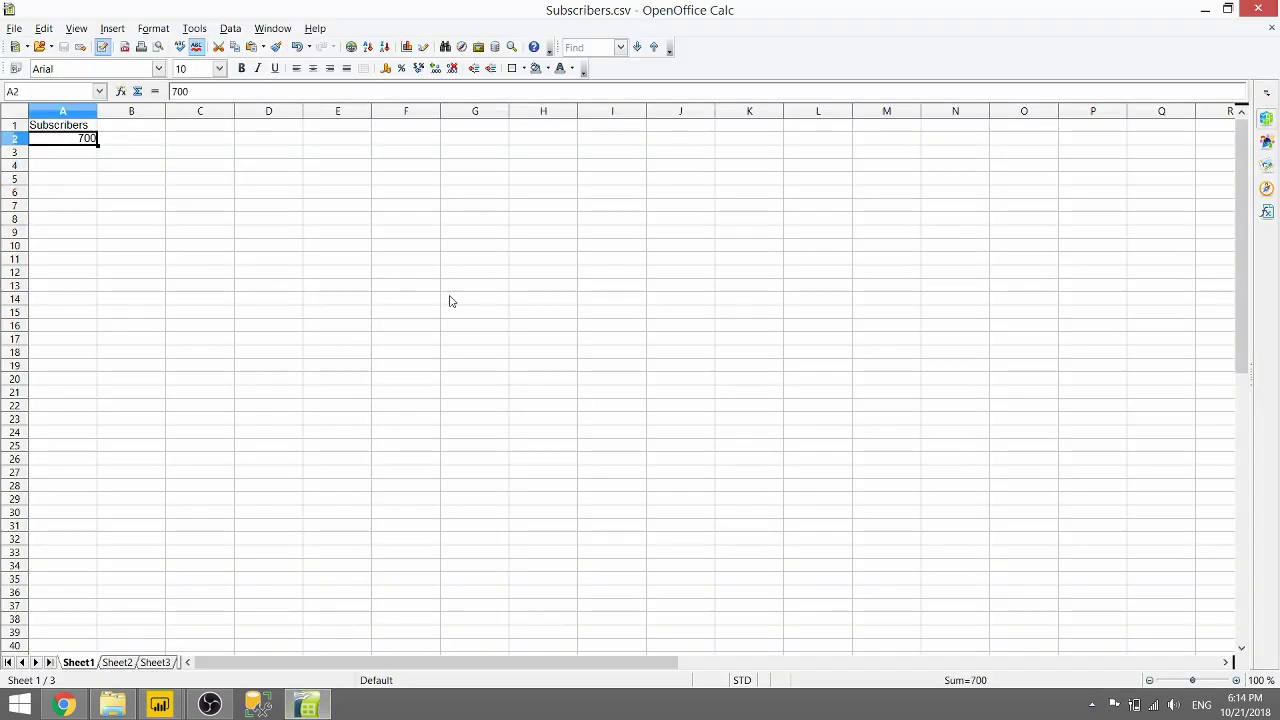
pyautogui.write('2500')
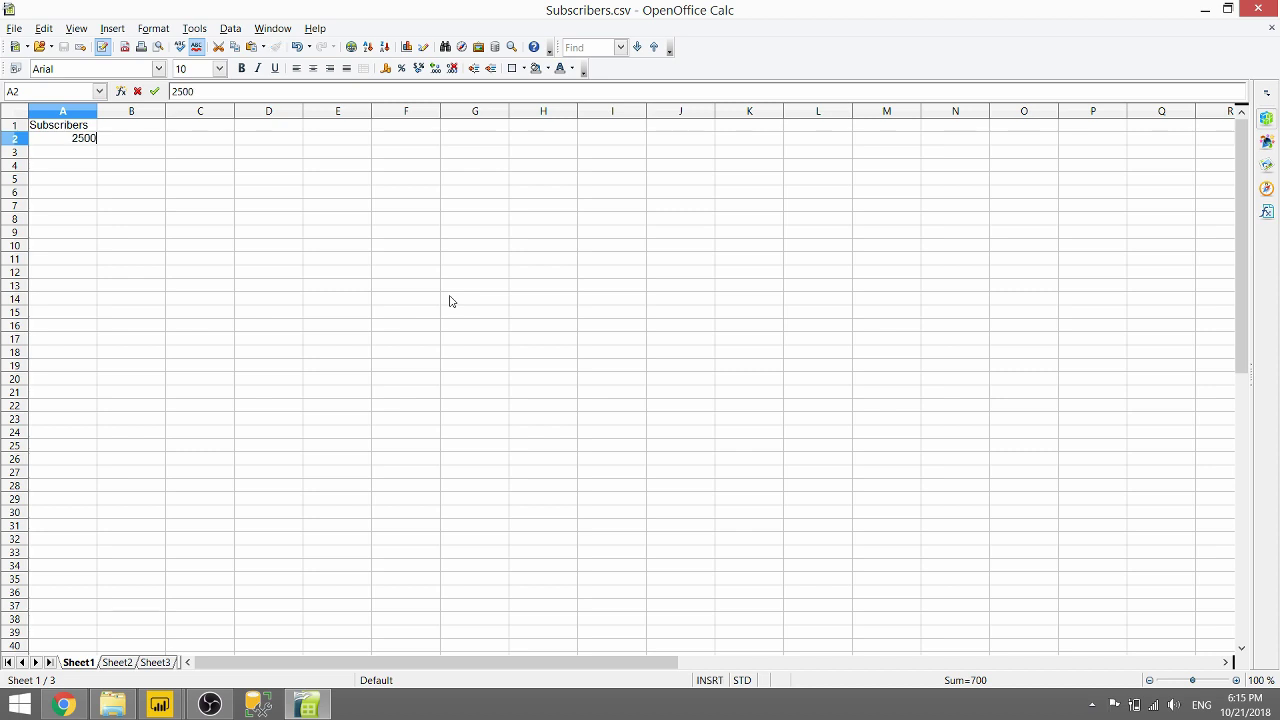
pyautogui.press('Return')
pyautogui.click(63, 47)
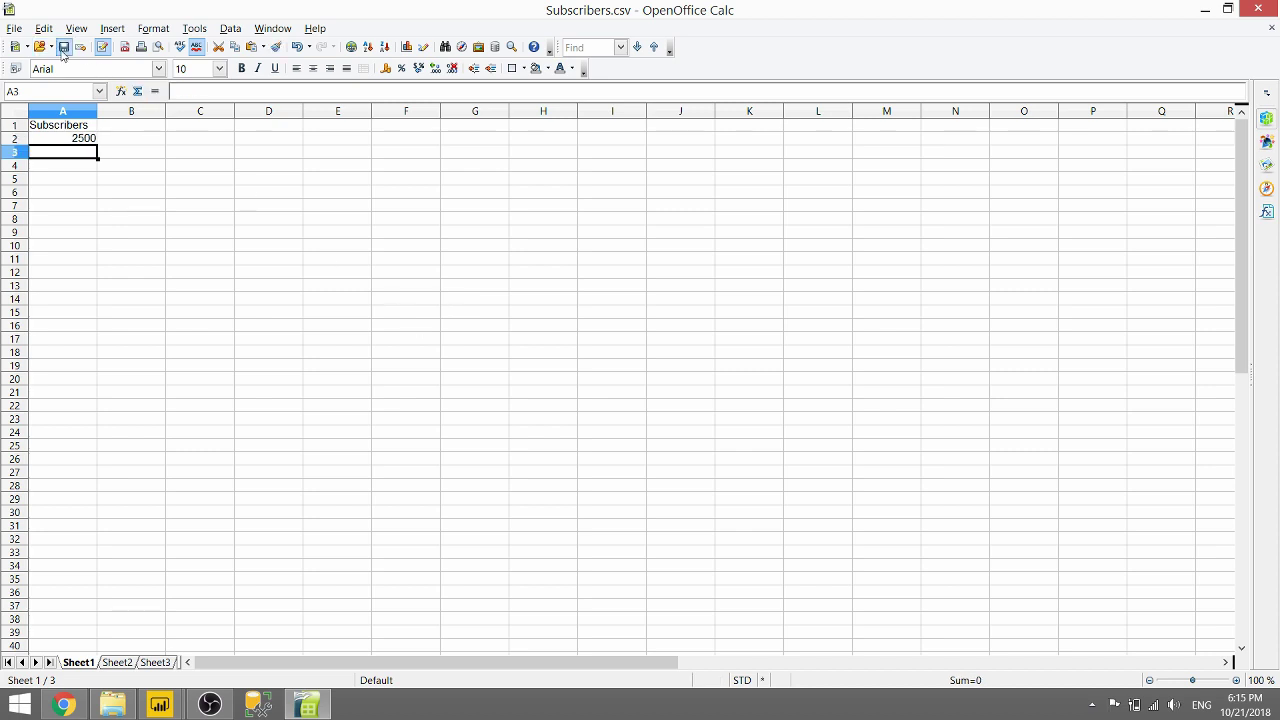
pyautogui.click(175, 708)
# Step: Refresh the report data so the gauge shows 2500 of 5000, then check the gauge's fields
pyautogui.click(114, 563)
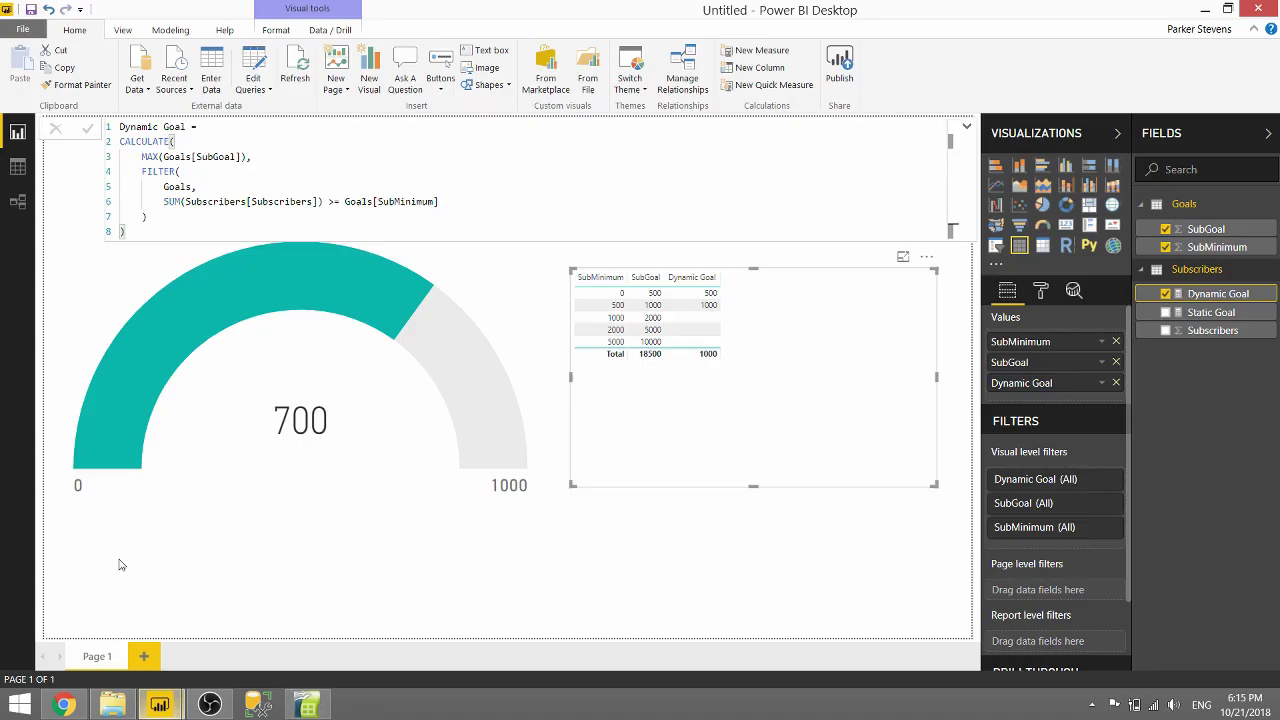
pyautogui.click(300, 66)
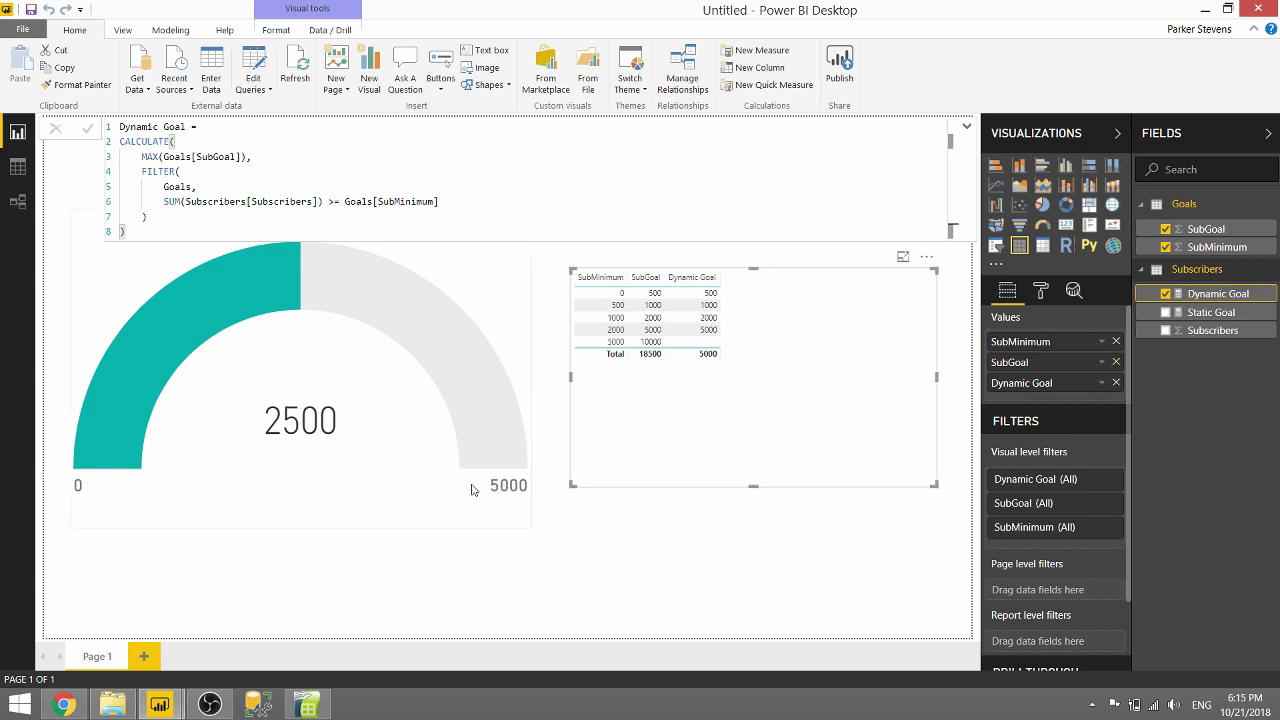
pyautogui.click(452, 457)
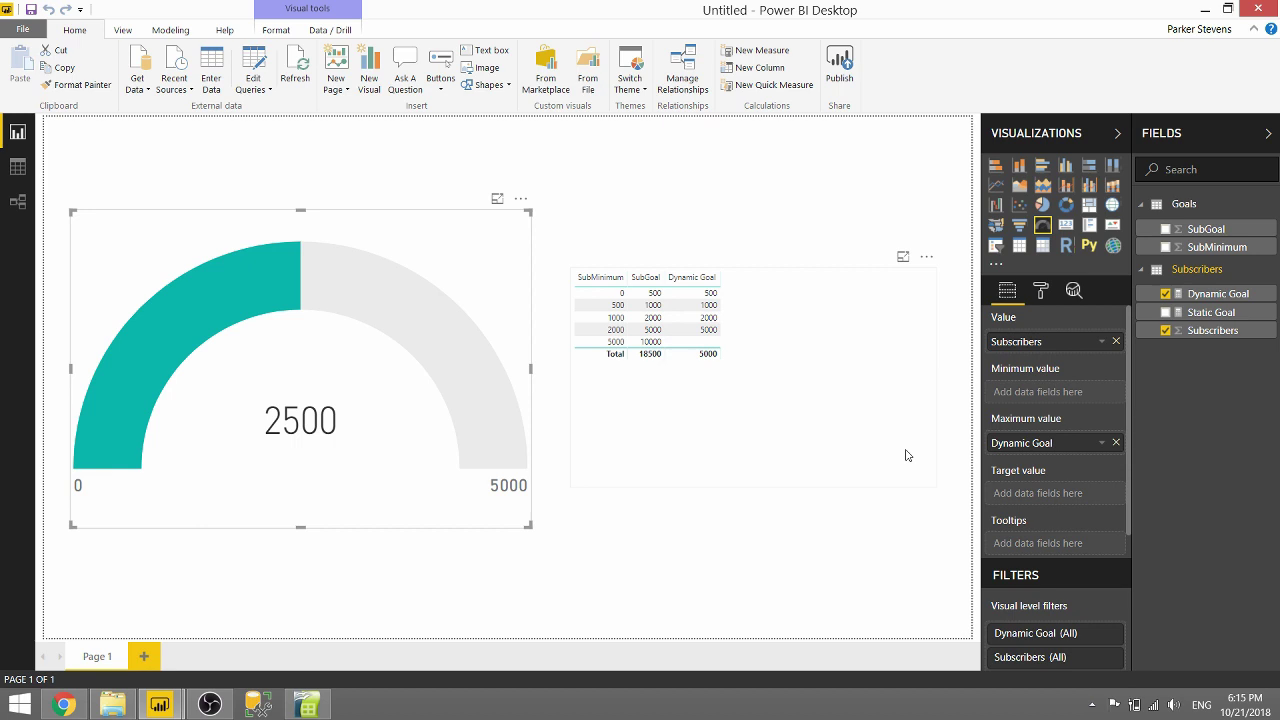
pyautogui.click(847, 515)
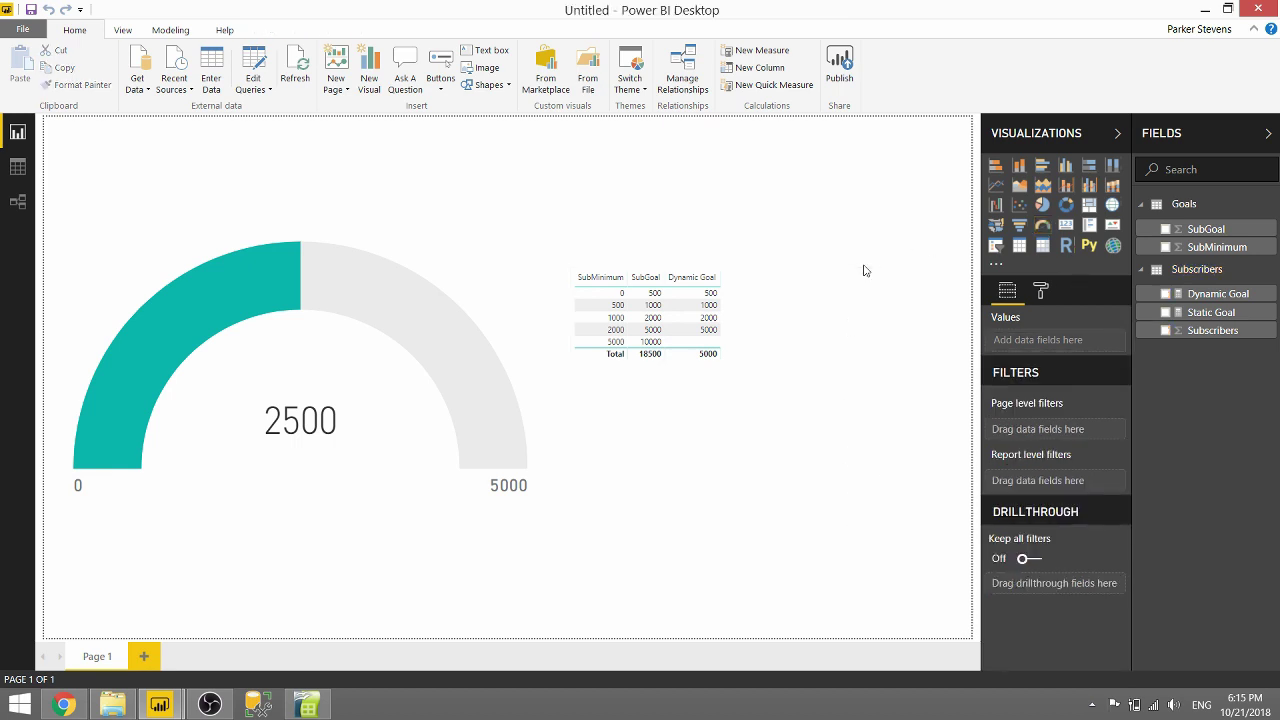